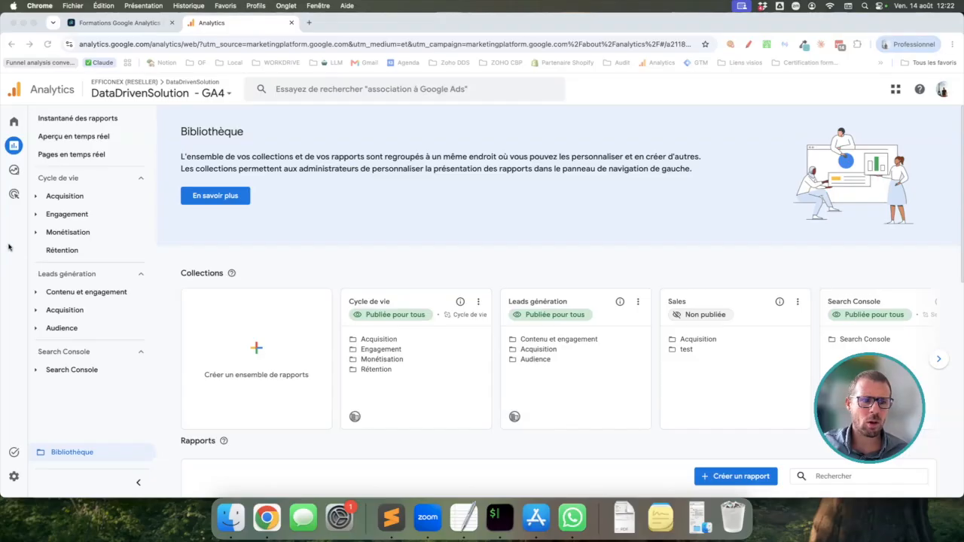
Unpublish the Cycle de vie and Leads génération collections in the library.
mouse_move(13, 150)
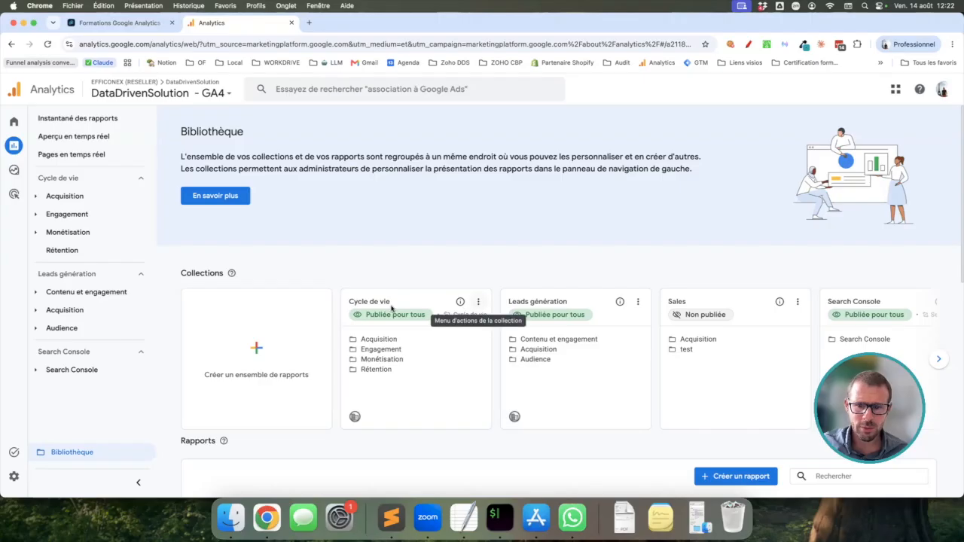
drag(349, 301, 382, 302)
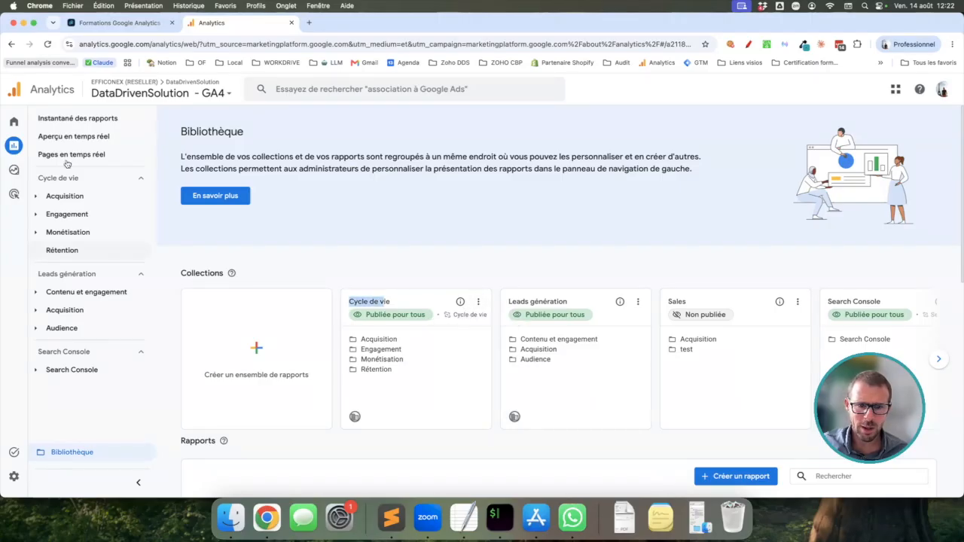
click(478, 302)
click(486, 326)
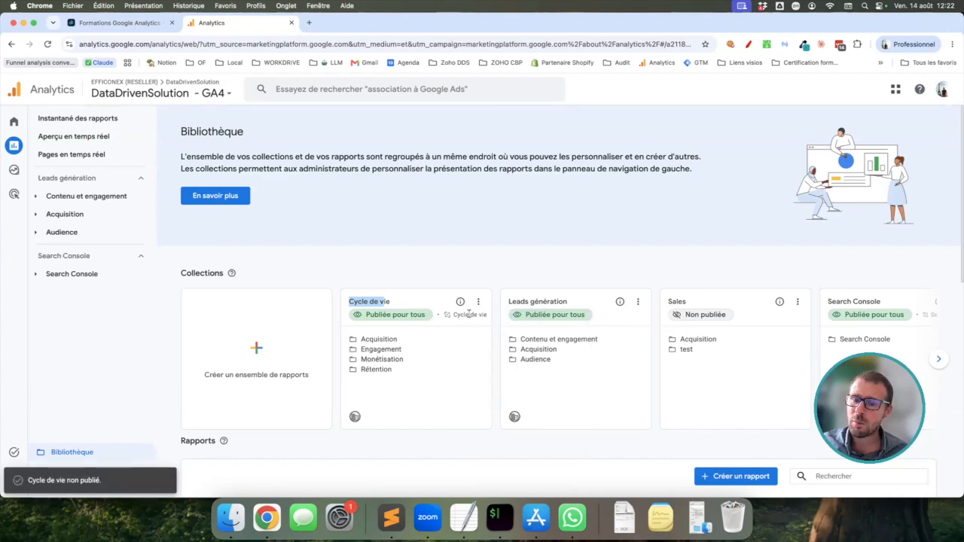
click(638, 302)
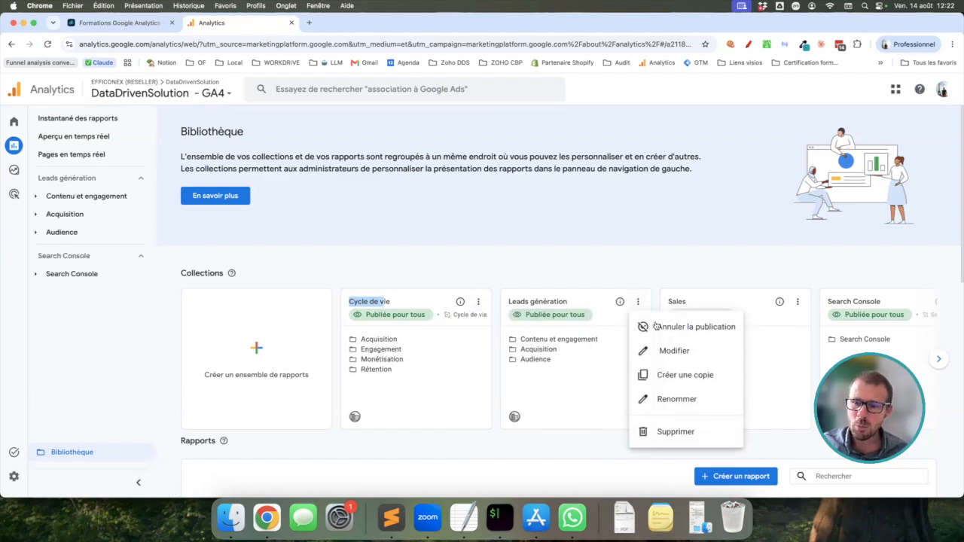
click(668, 328)
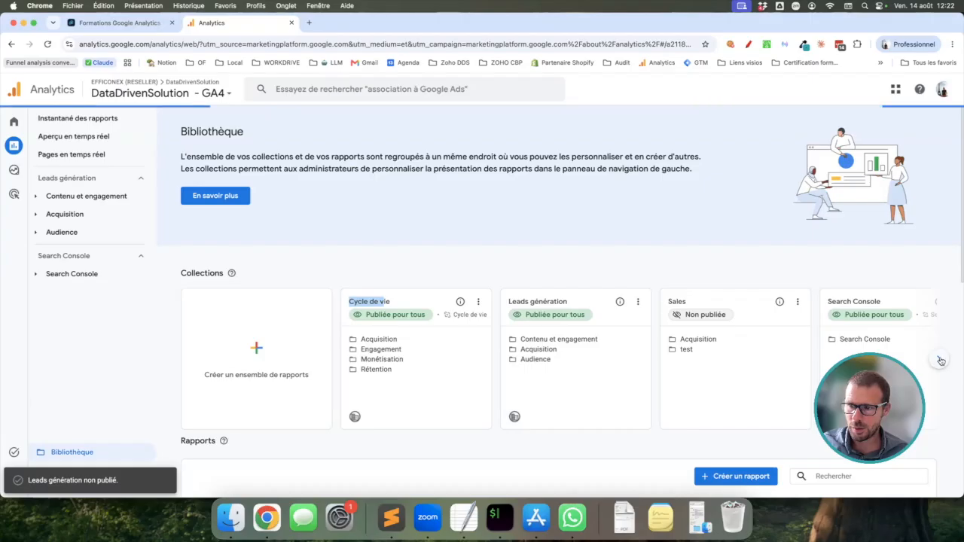
Unpublish the Search Console collection and return to the beginning of the collections list.
scroll(883, 344, right, 5)
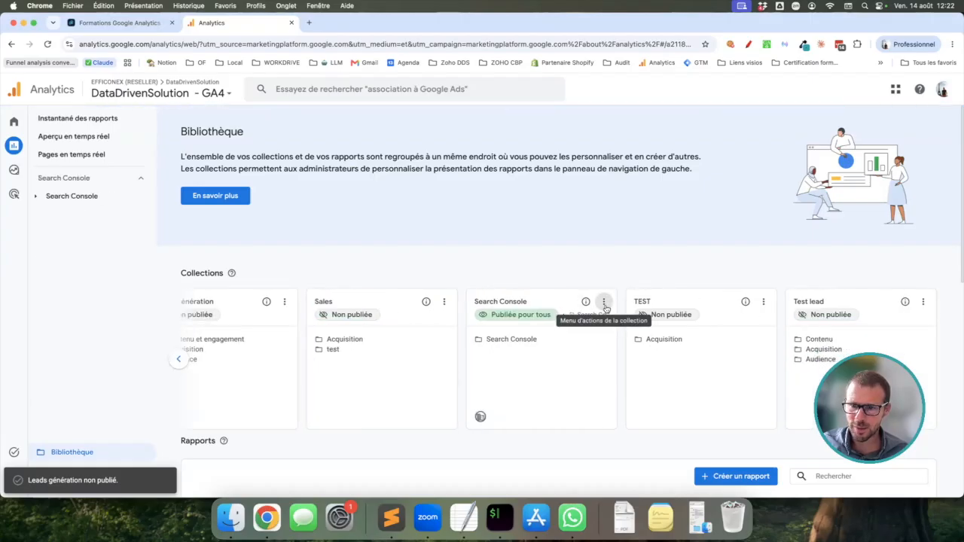
click(603, 302)
click(614, 326)
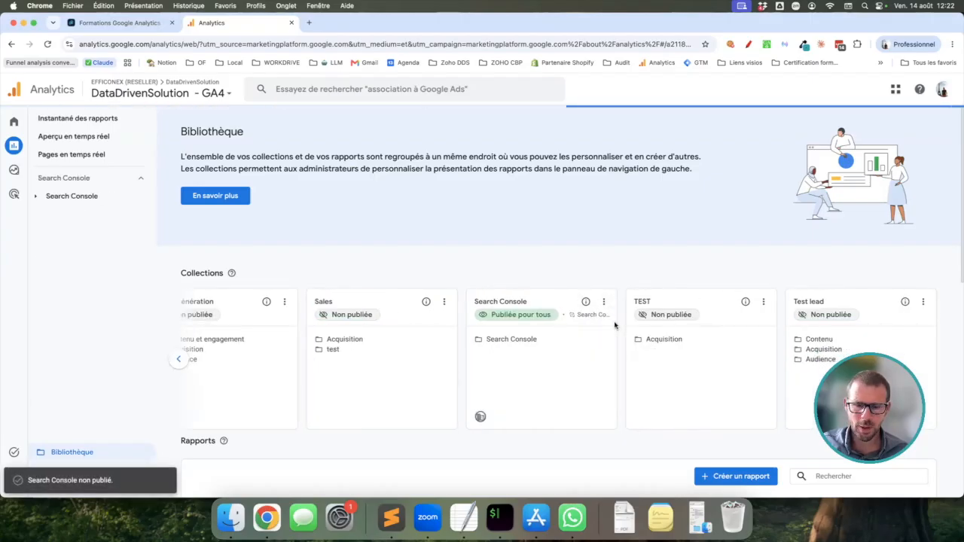
click(179, 360)
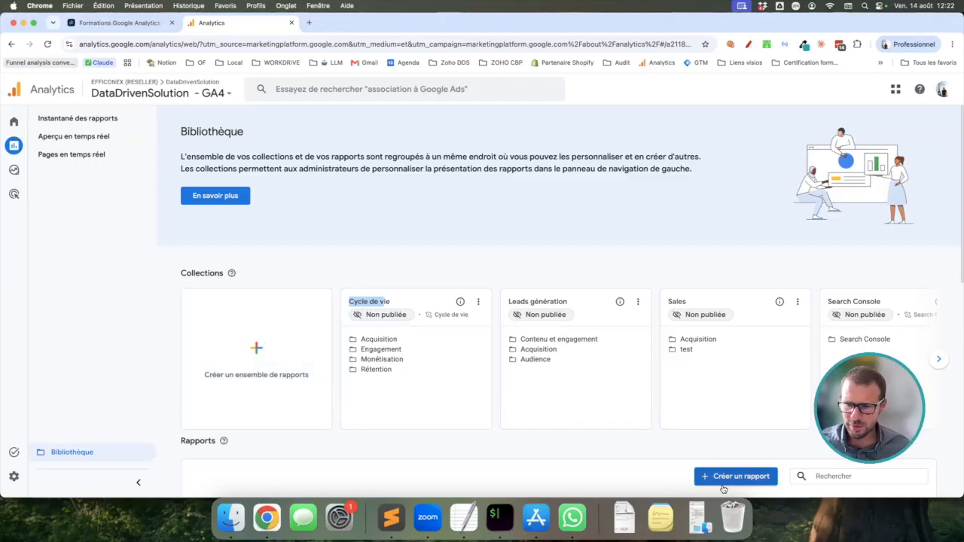
Create a new detailed report from the blank (Vide) template.
click(723, 482)
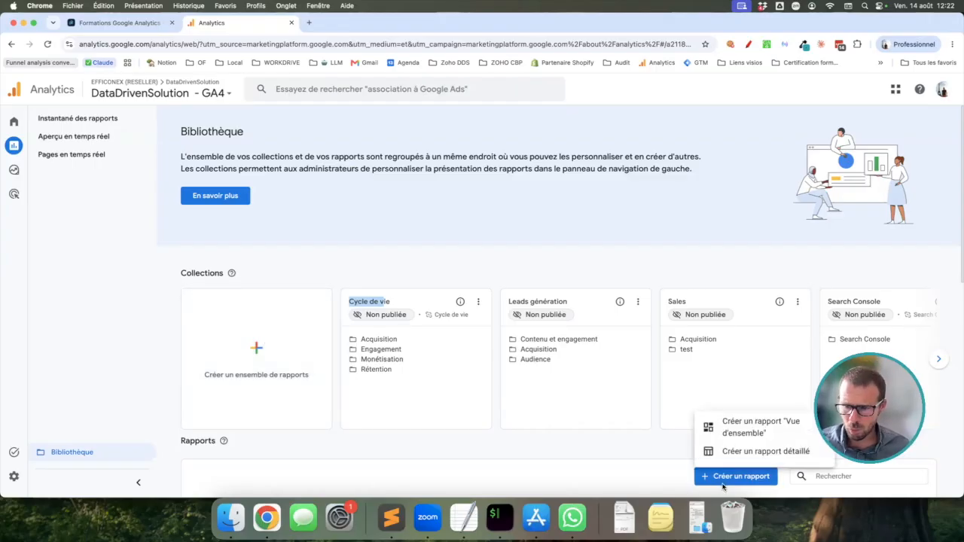
click(765, 451)
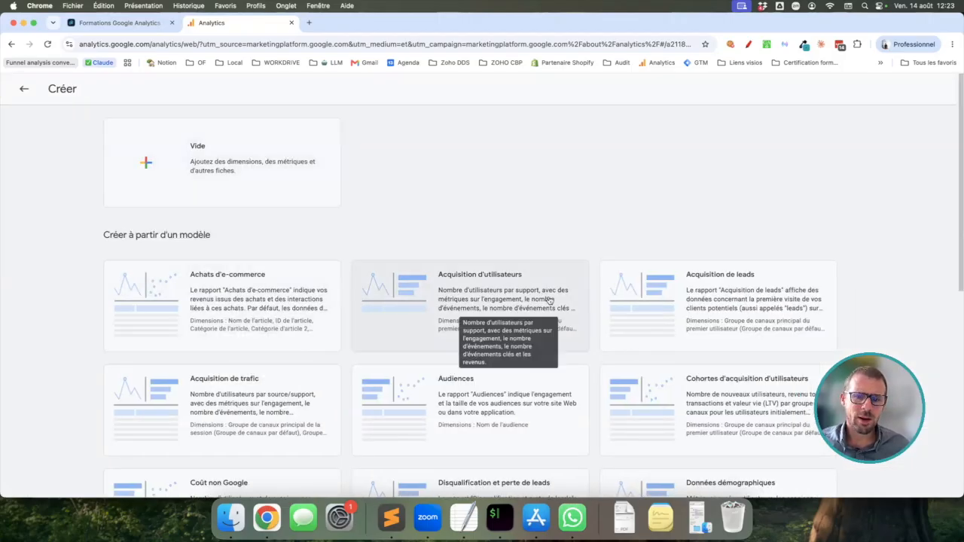
click(186, 169)
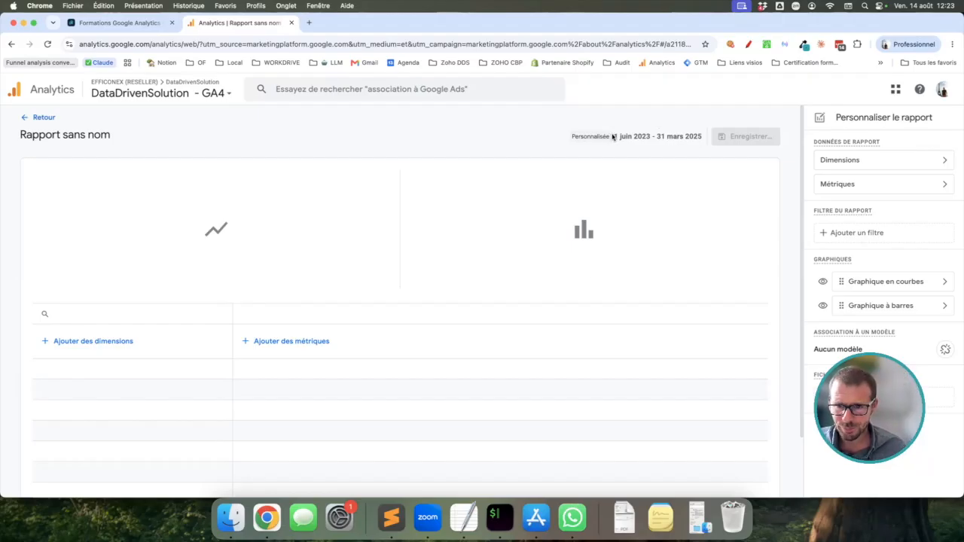
drag(619, 136, 697, 144)
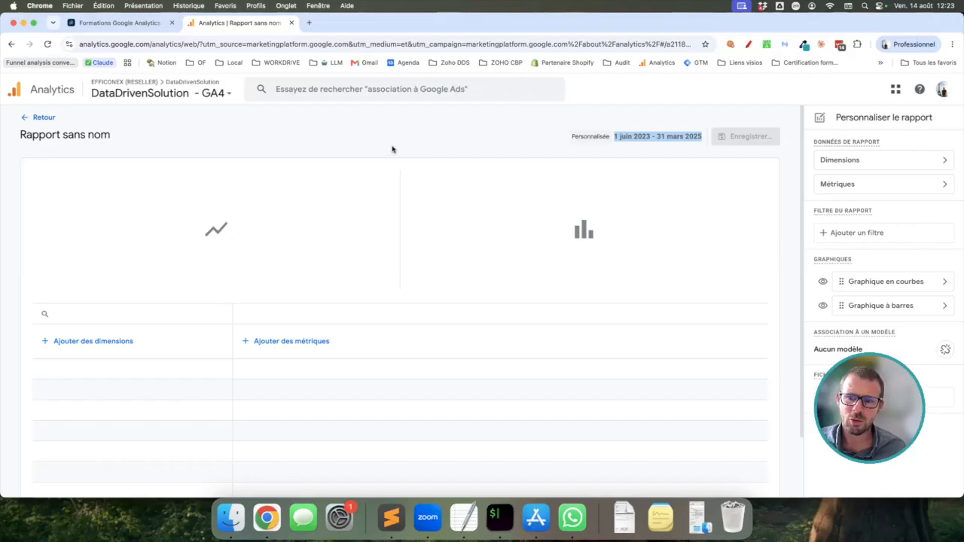
Add Page de destination as the report's primary dimension and apply it.
click(876, 166)
click(838, 173)
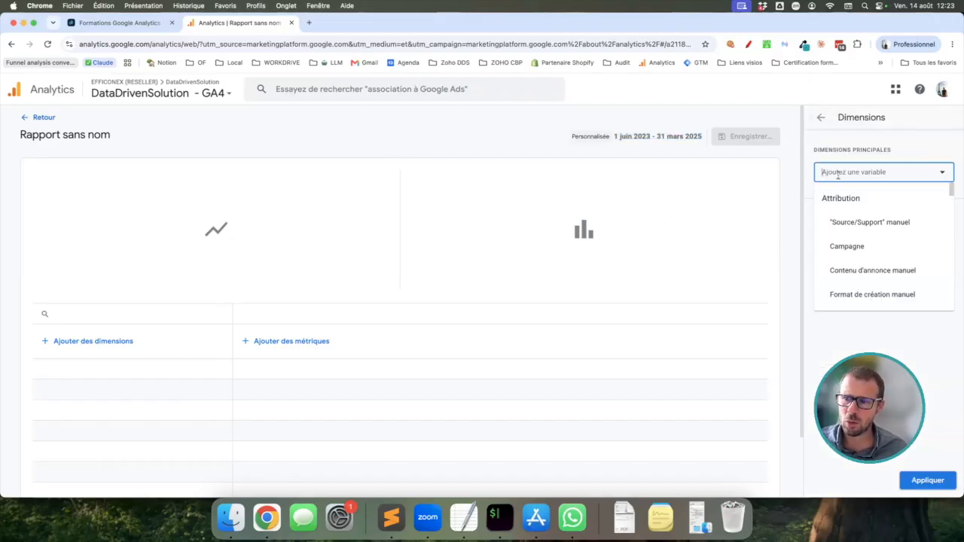
text(dest)
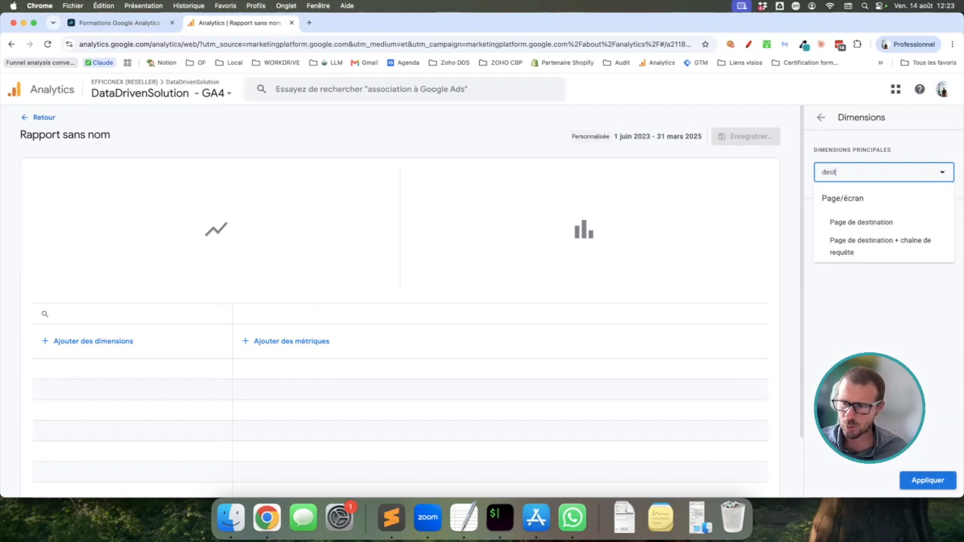
click(850, 222)
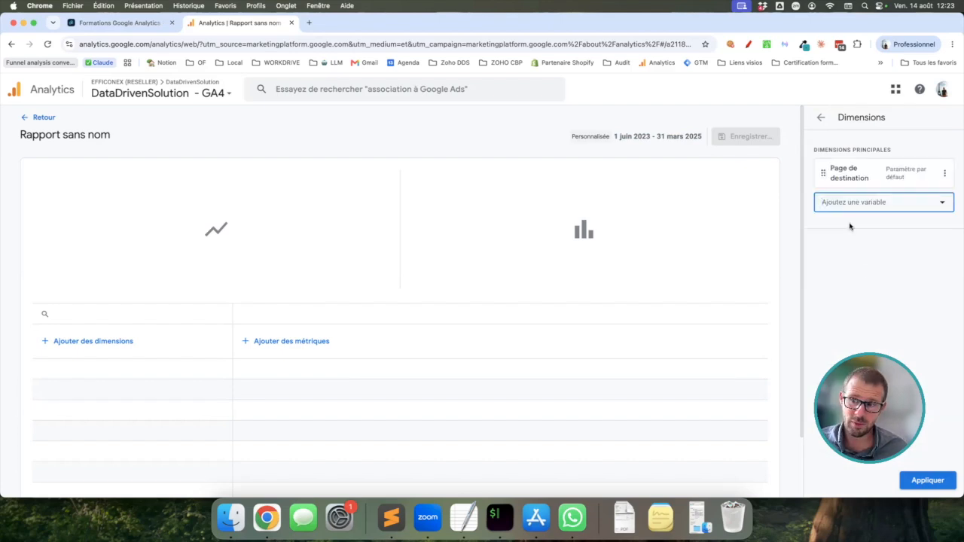
drag(872, 418, 834, 373)
click(929, 482)
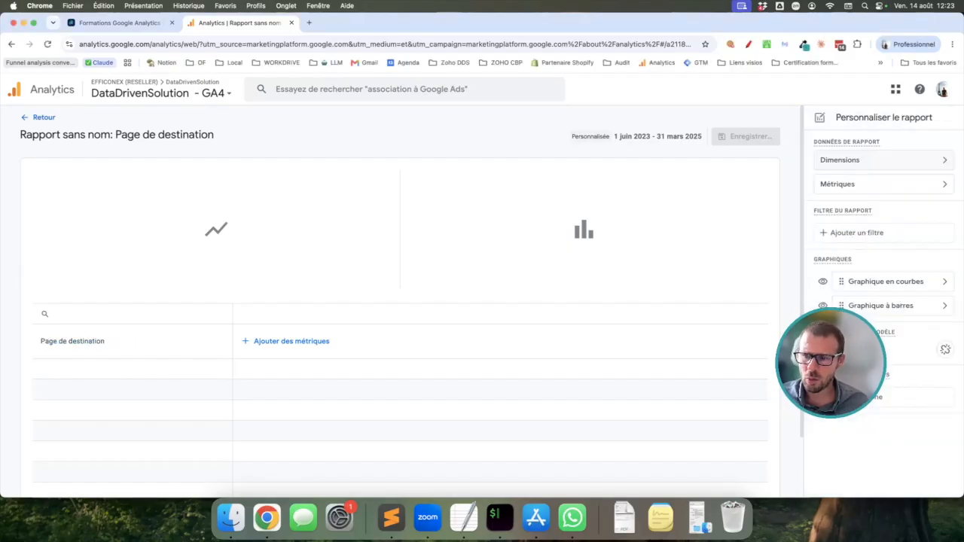
drag(871, 404, 874, 437)
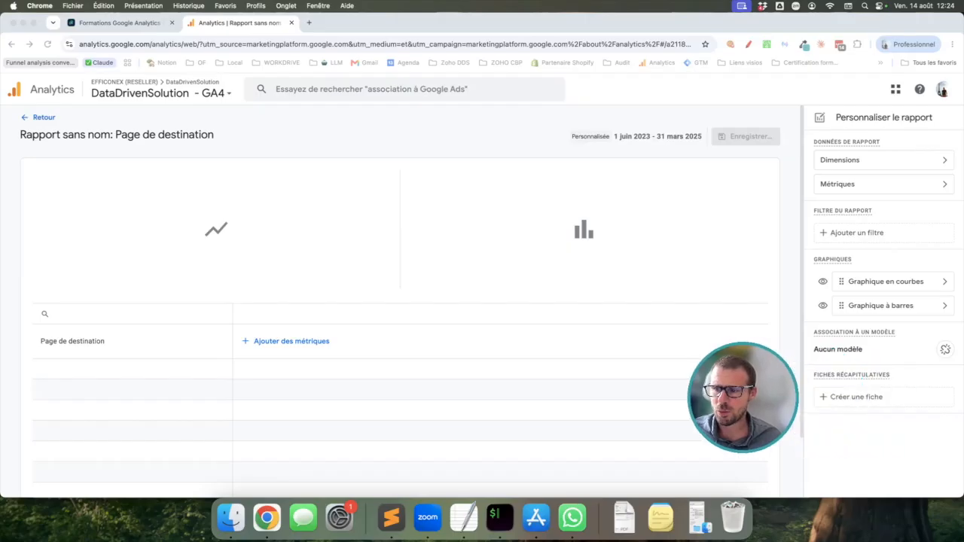
Add Sessions as the first metric of the report.
click(861, 186)
click(866, 170)
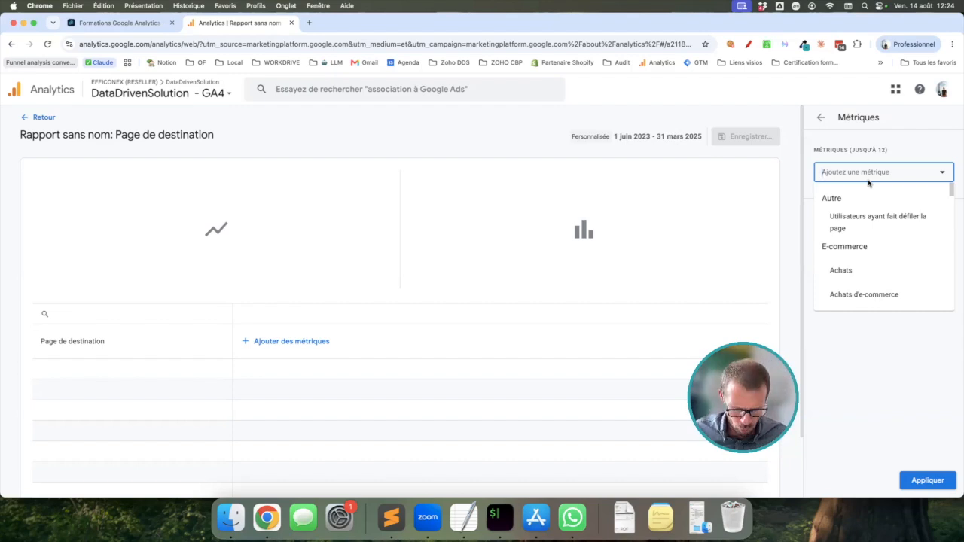
text(ses)
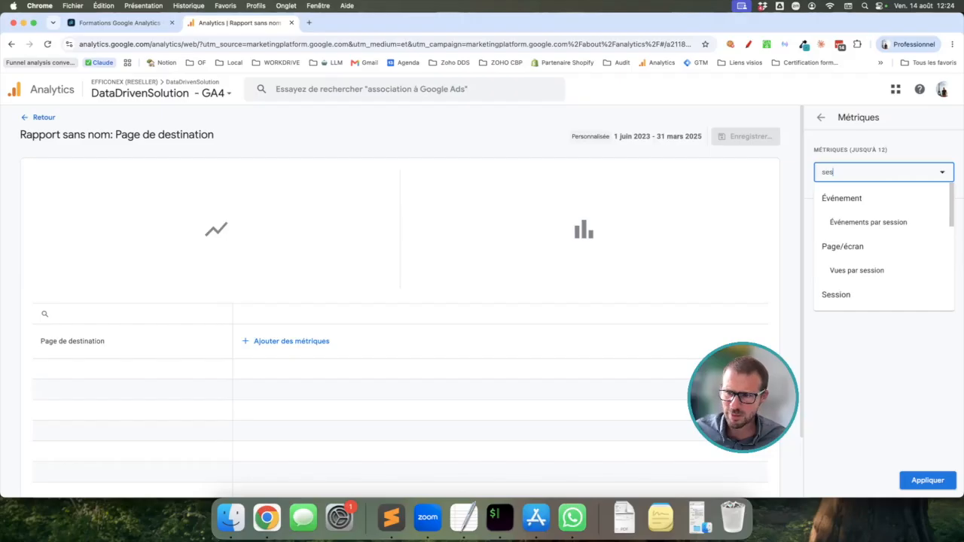
scroll(925, 245, down, 3)
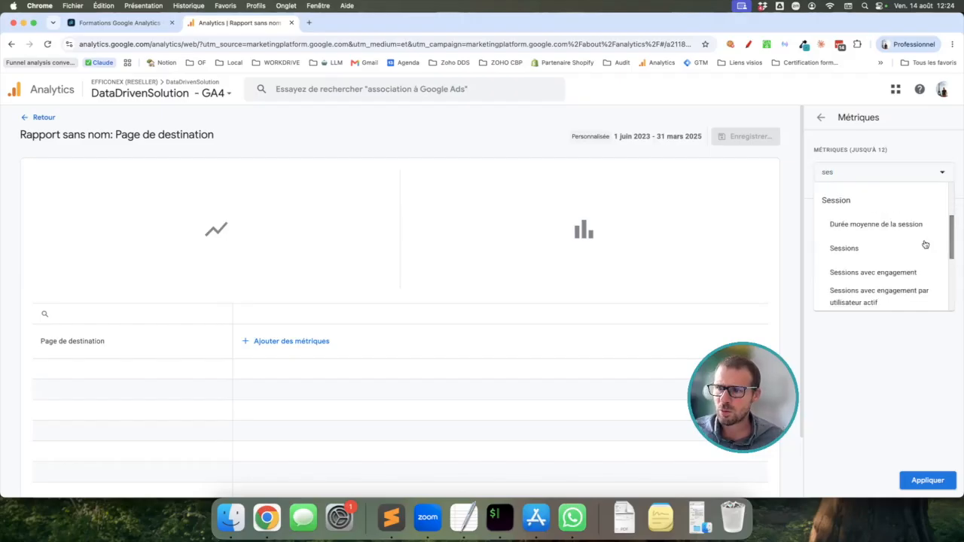
click(848, 248)
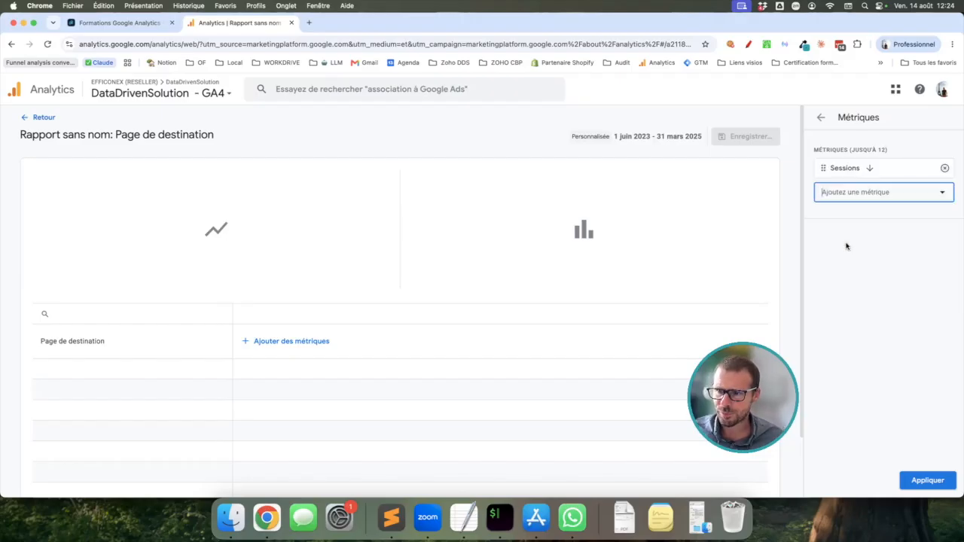
Add the metrics Événements clés and Taux d'événements clés par utilisateur, and apply the metrics to the report.
click(861, 193)
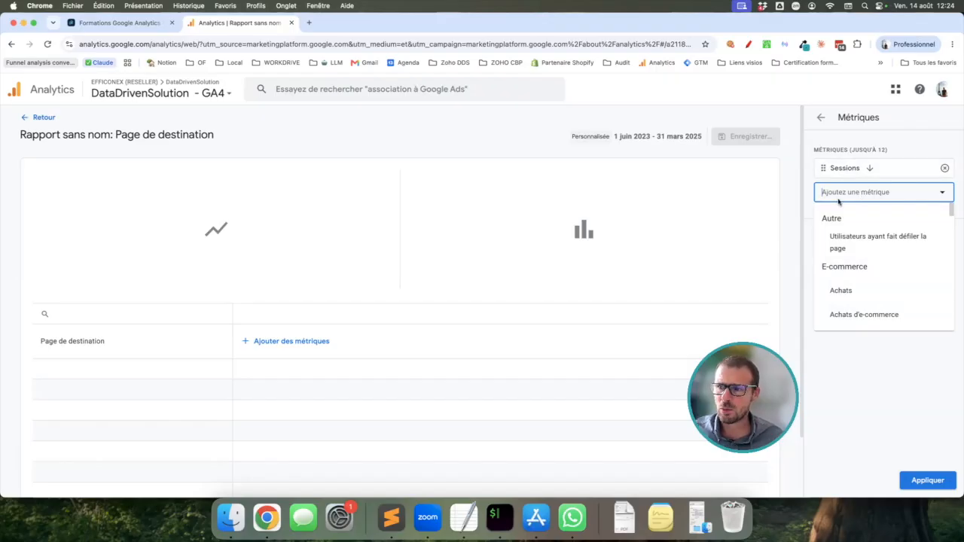
text(clé)
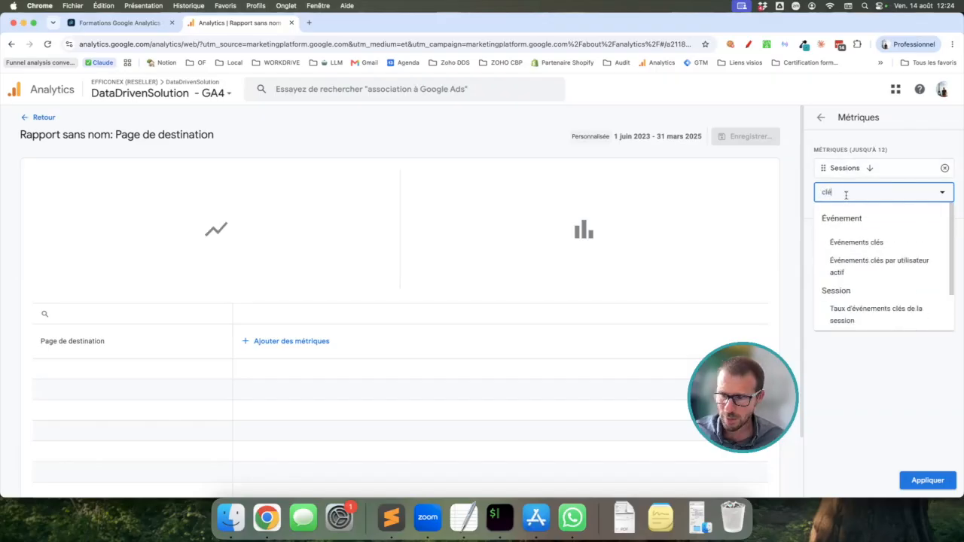
click(856, 242)
text(clé)
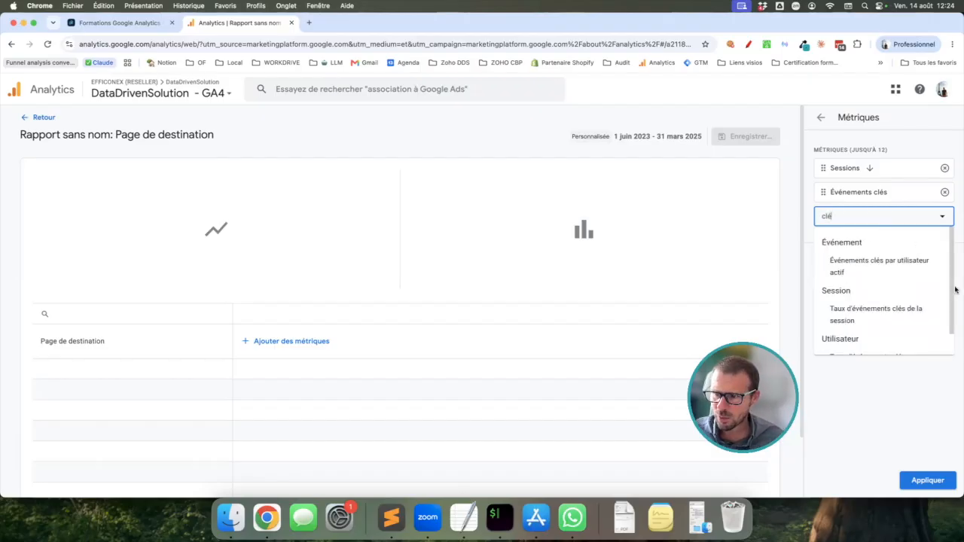
drag(951, 235, 942, 319)
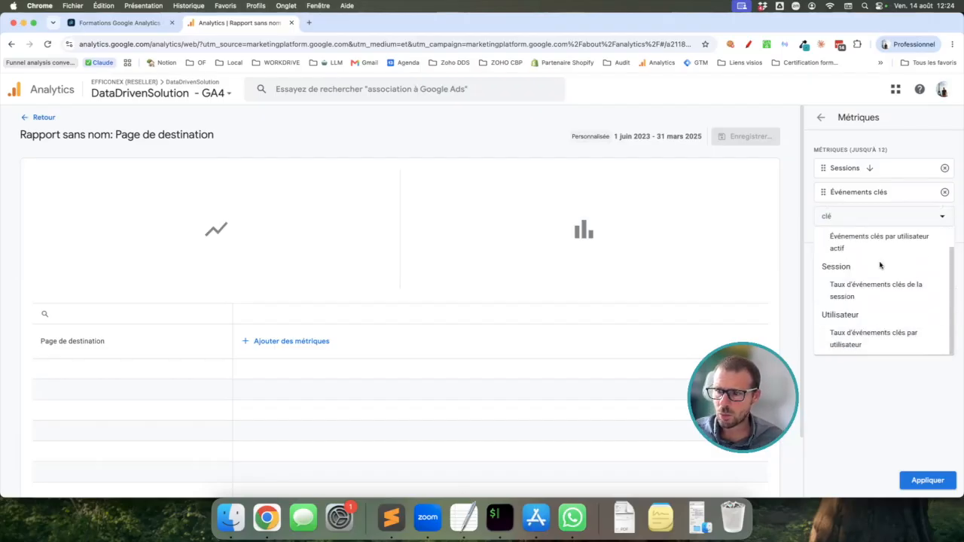
click(874, 338)
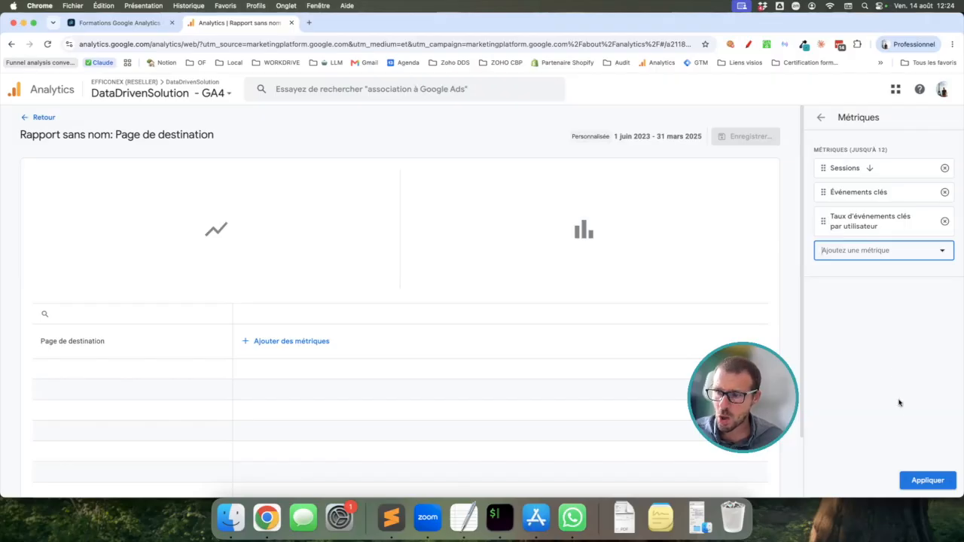
click(920, 479)
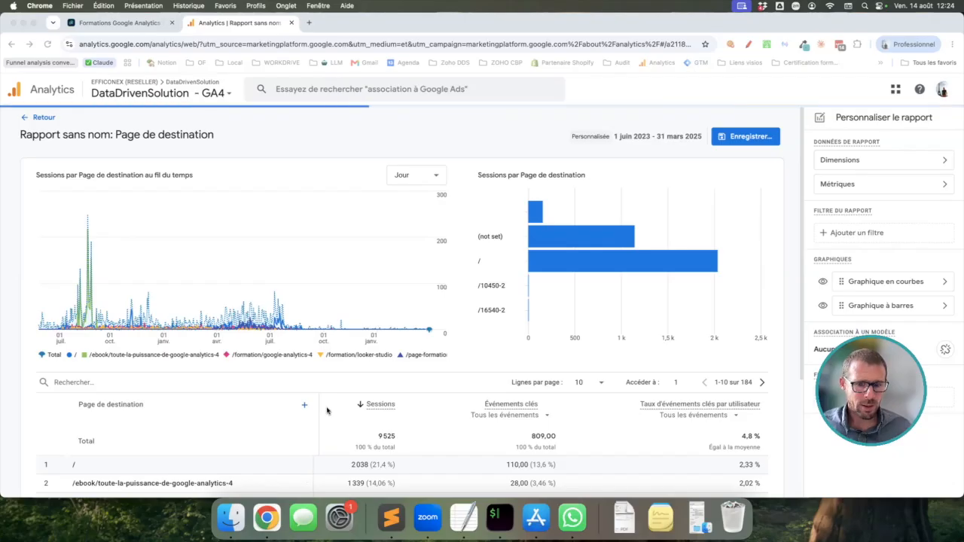
Examine the sessions and key events of the /ebook/toute-la-puissance-de-google-analytics-4 landing page in the report table.
scroll(328, 411, down, 2)
scroll(327, 411, down, 5)
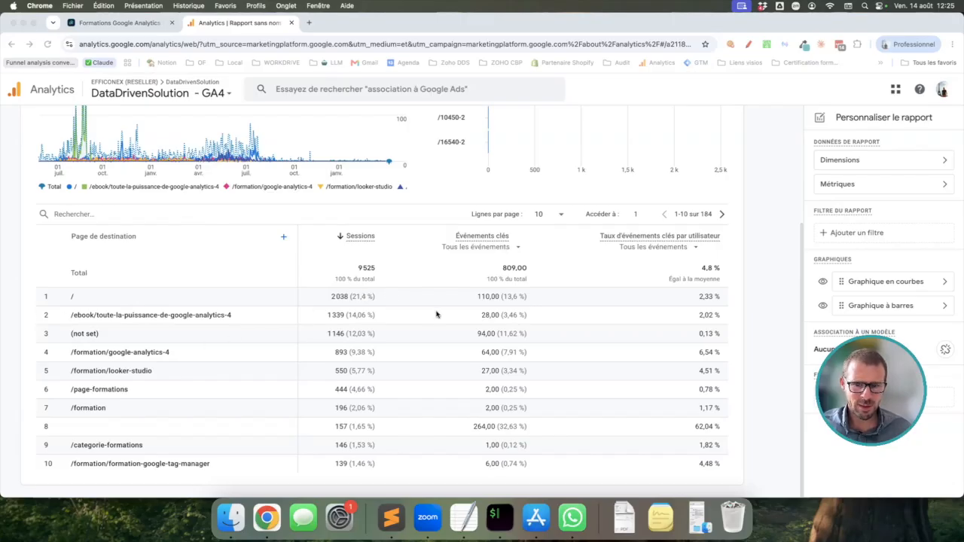
drag(236, 315, 73, 315)
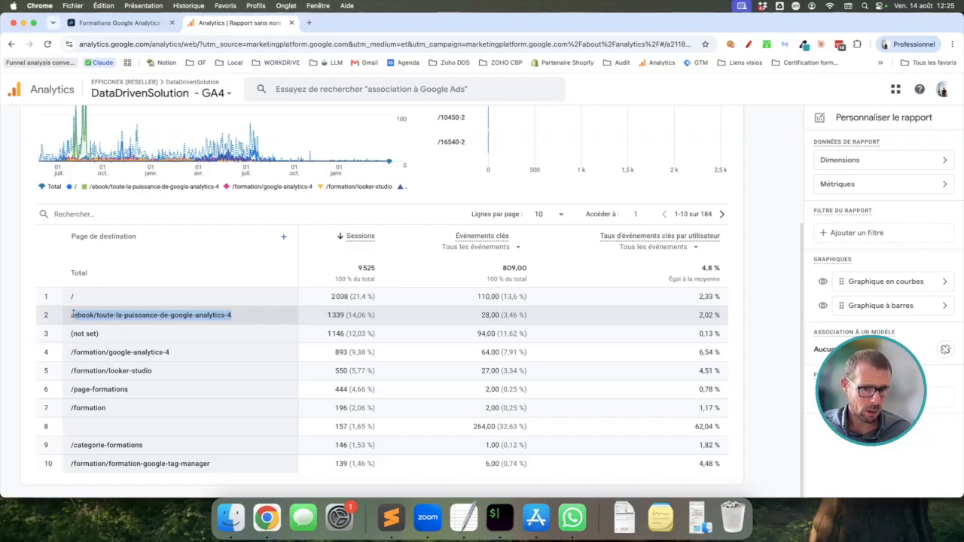
click(482, 317)
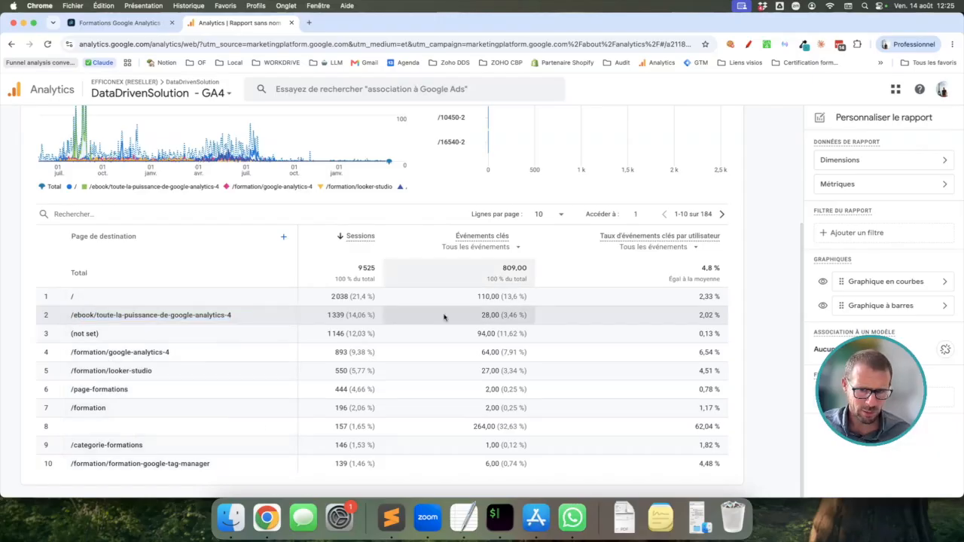
double_click(336, 316)
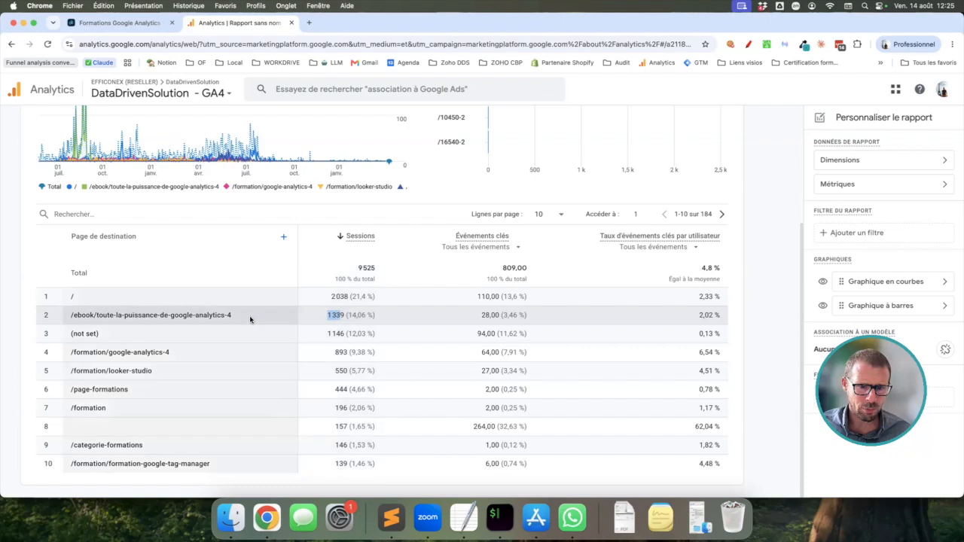
drag(242, 316, 70, 315)
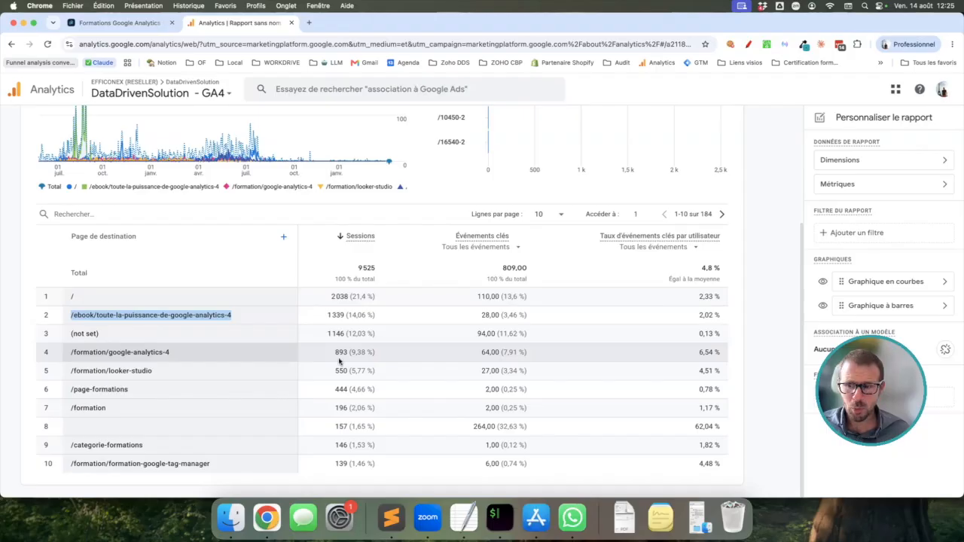
Start a report filter condition on Source/Support de la session with the match type correspond exactement à.
drag(872, 390, 701, 390)
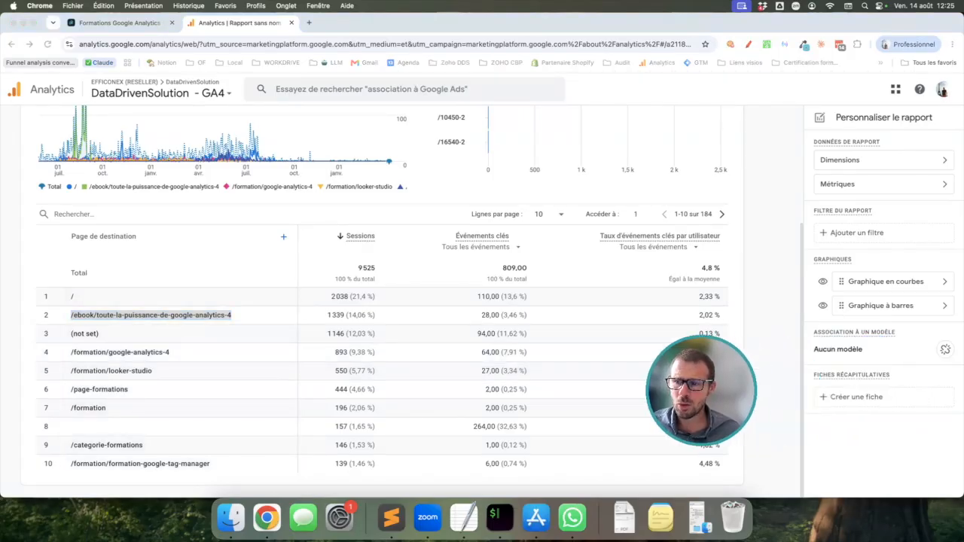
click(847, 236)
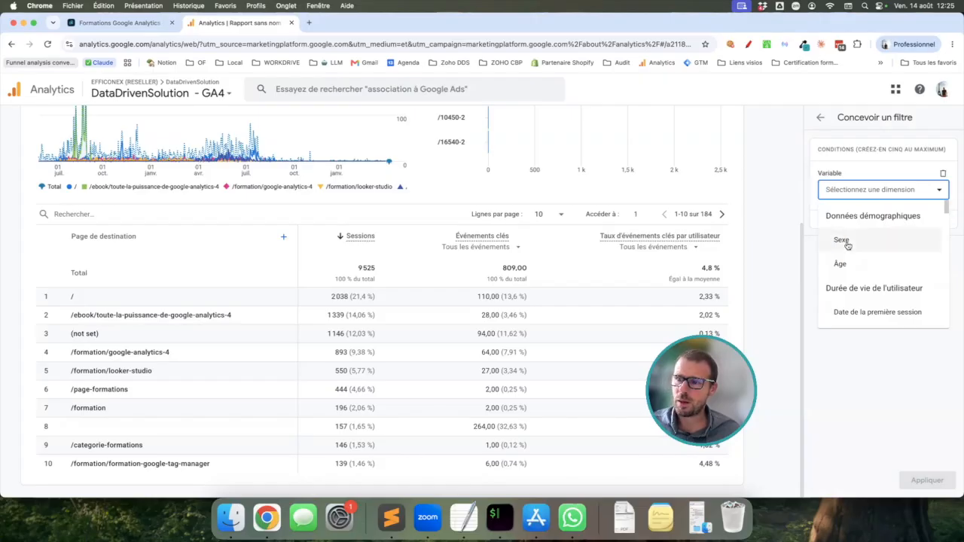
text(sourc)
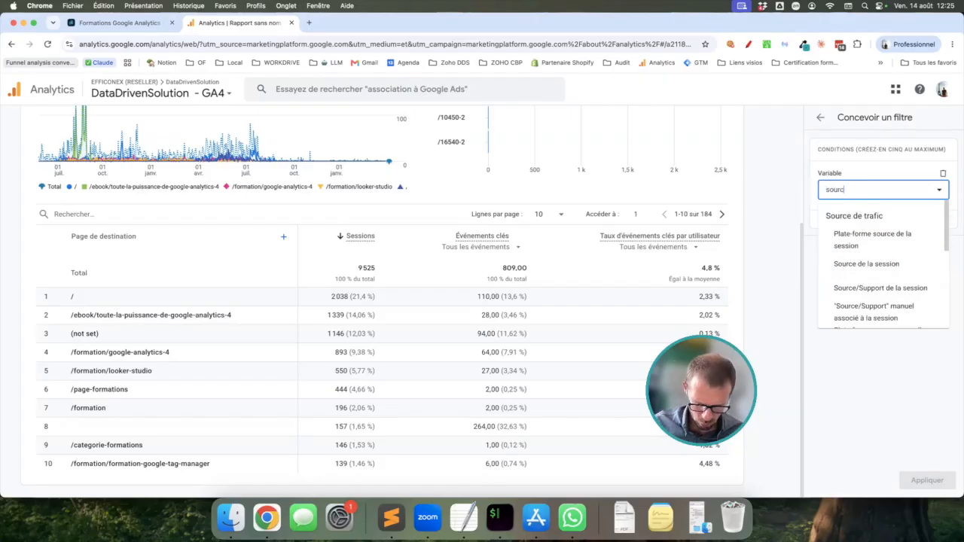
text(e)
click(866, 288)
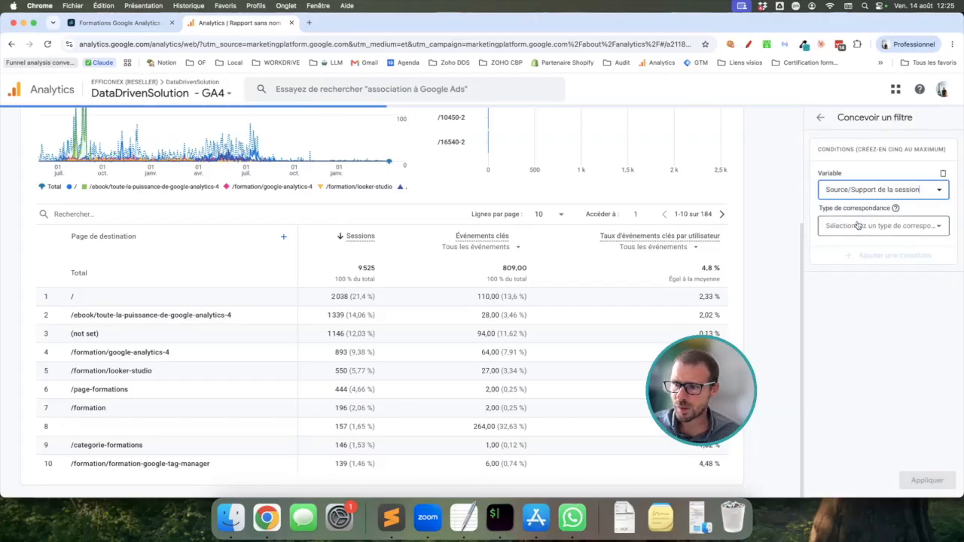
click(859, 224)
click(855, 250)
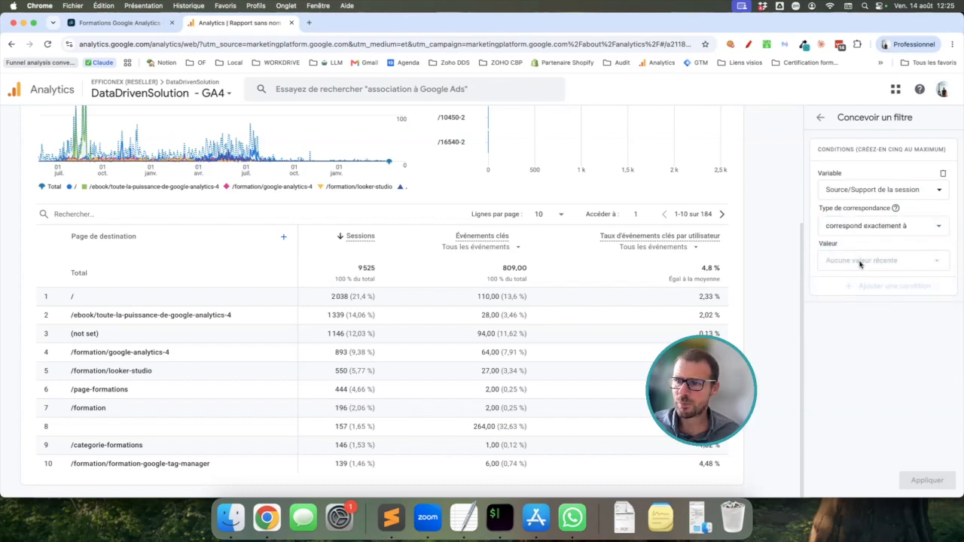
Set the filter condition's match type to contient with the value organic.
click(876, 226)
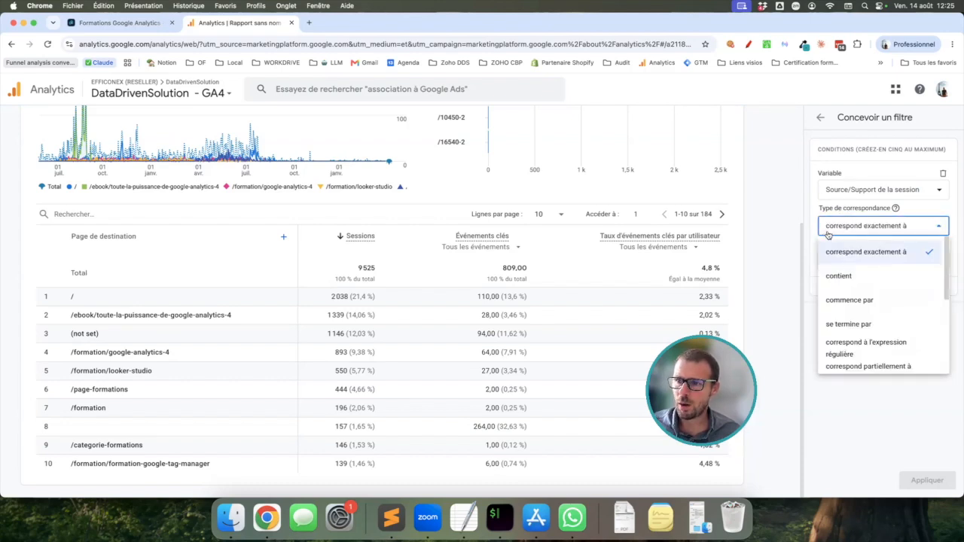
click(805, 240)
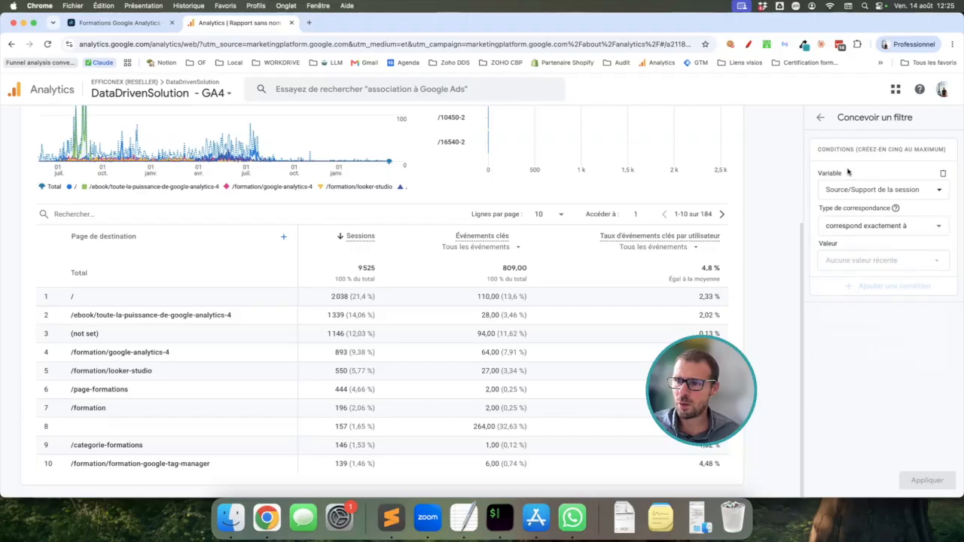
click(868, 225)
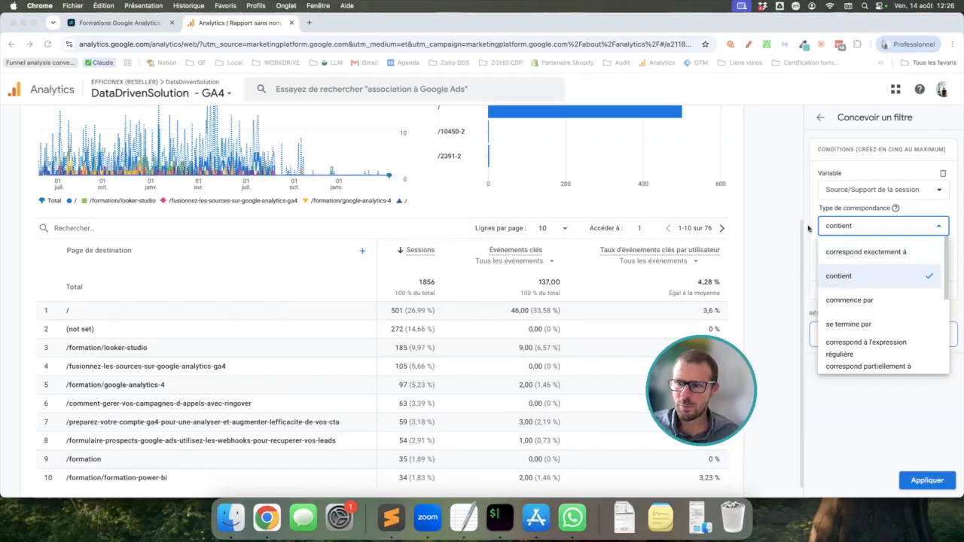
click(811, 263)
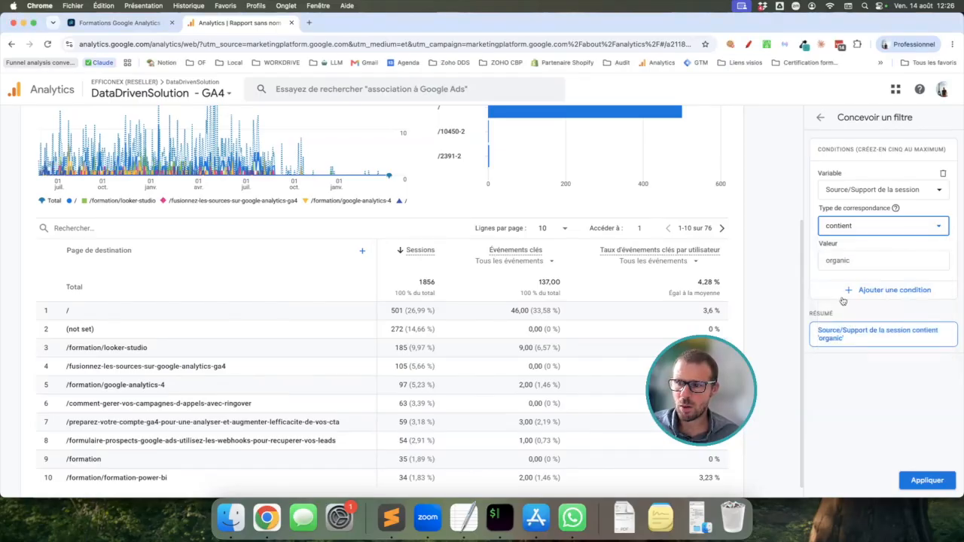
double_click(862, 263)
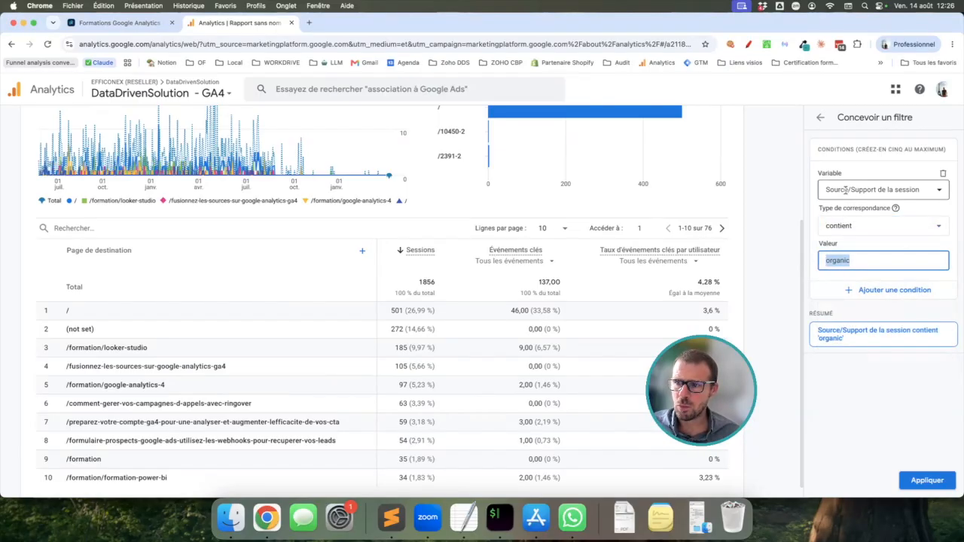
Try to match Source/Support de la session exactly by searching the recent values for "or".
click(853, 223)
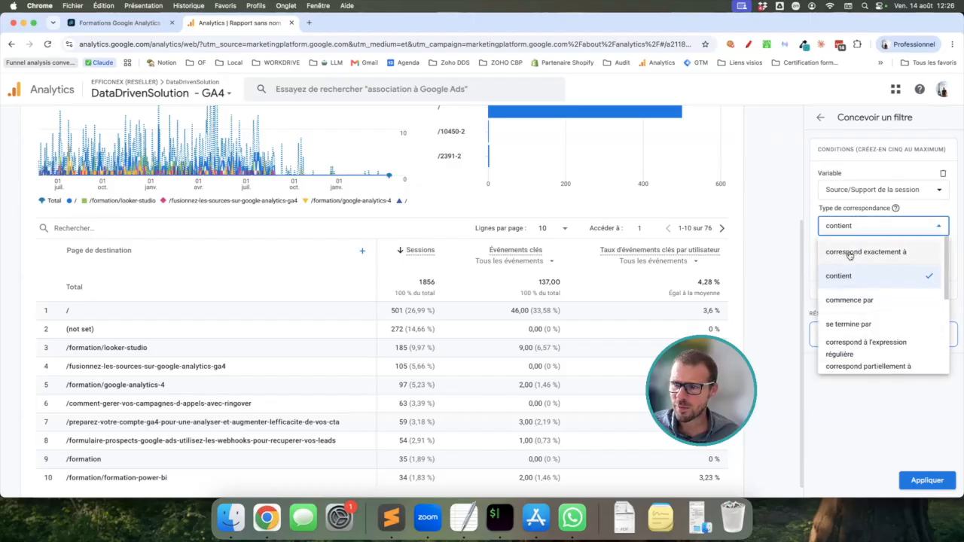
click(851, 253)
click(856, 261)
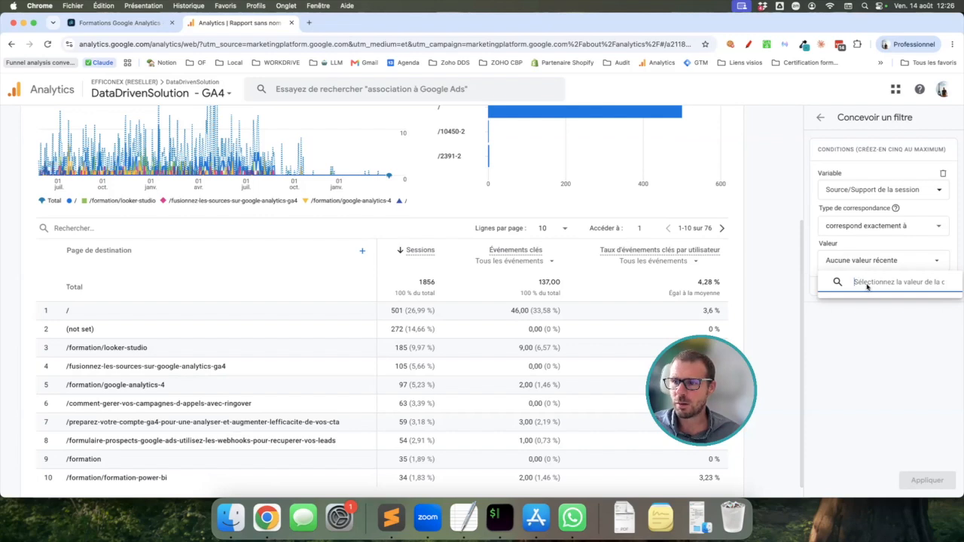
text(or)
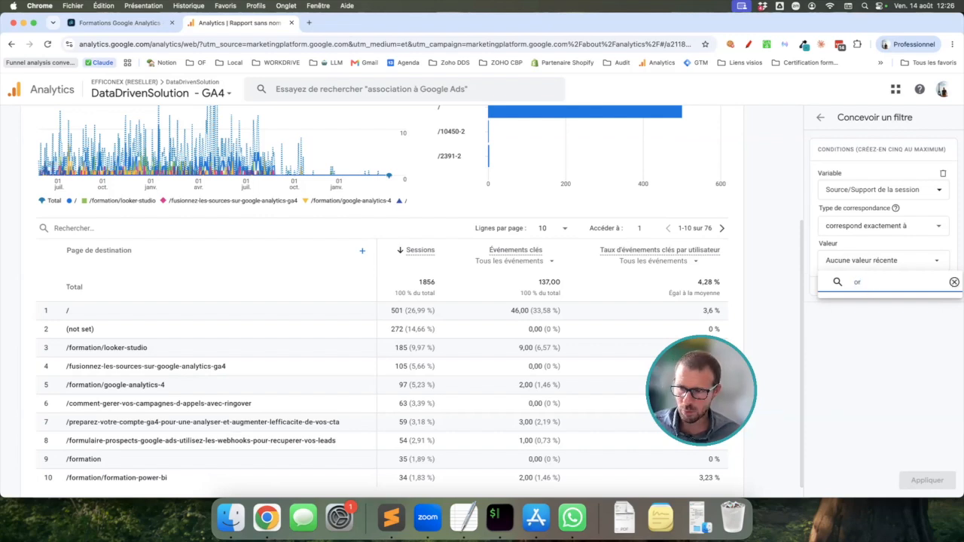
key(BackSpace)
click(857, 328)
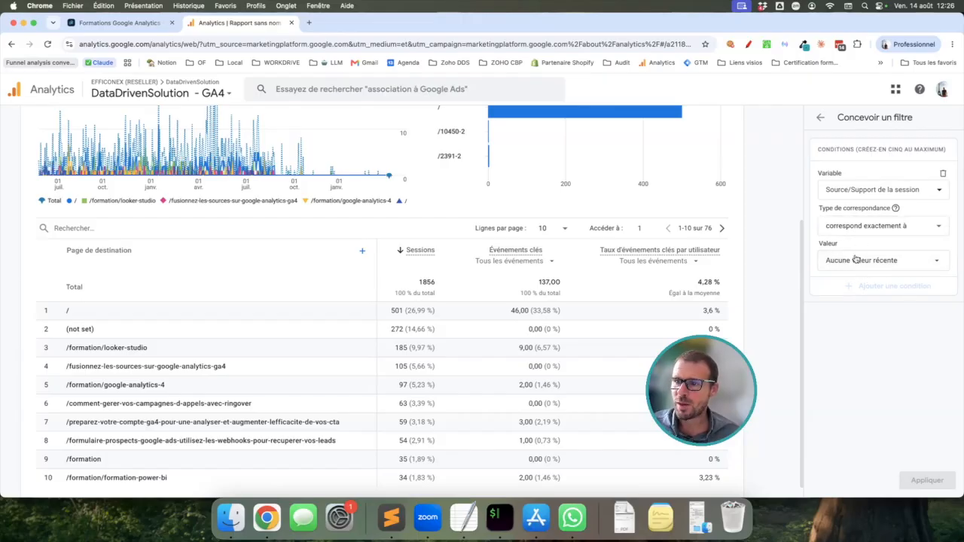
click(851, 262)
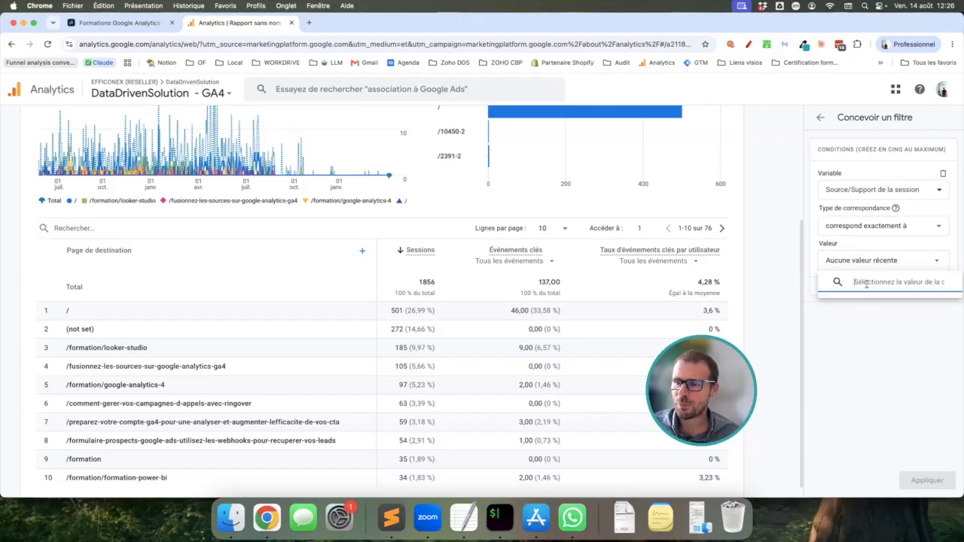
click(858, 376)
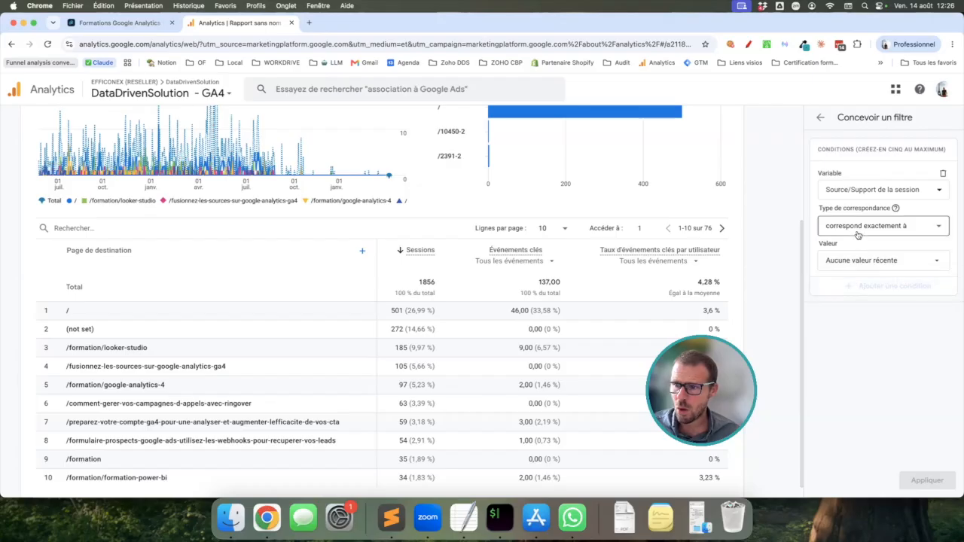
Set the condition's match type back to contient with the value organic and apply the filter to the report.
click(857, 235)
click(857, 277)
click(868, 262)
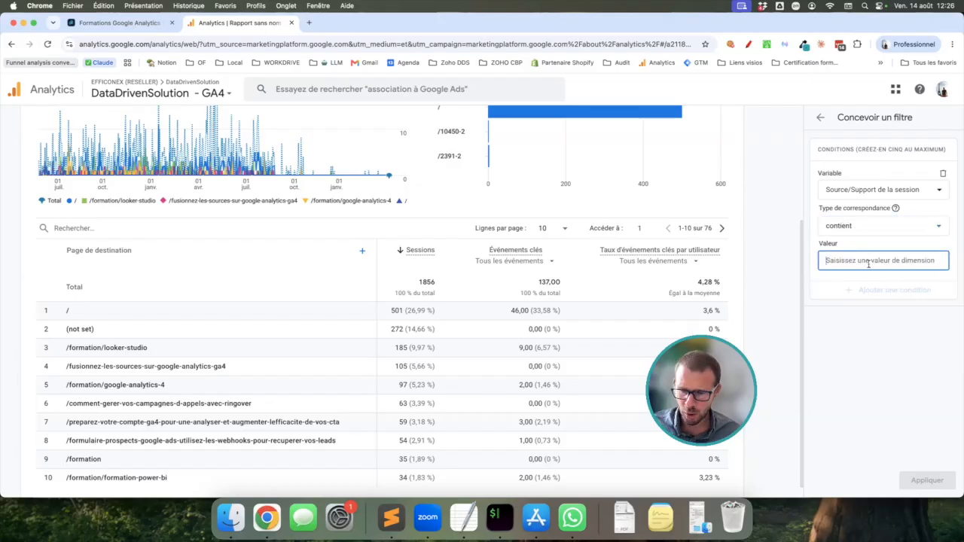
text(org)
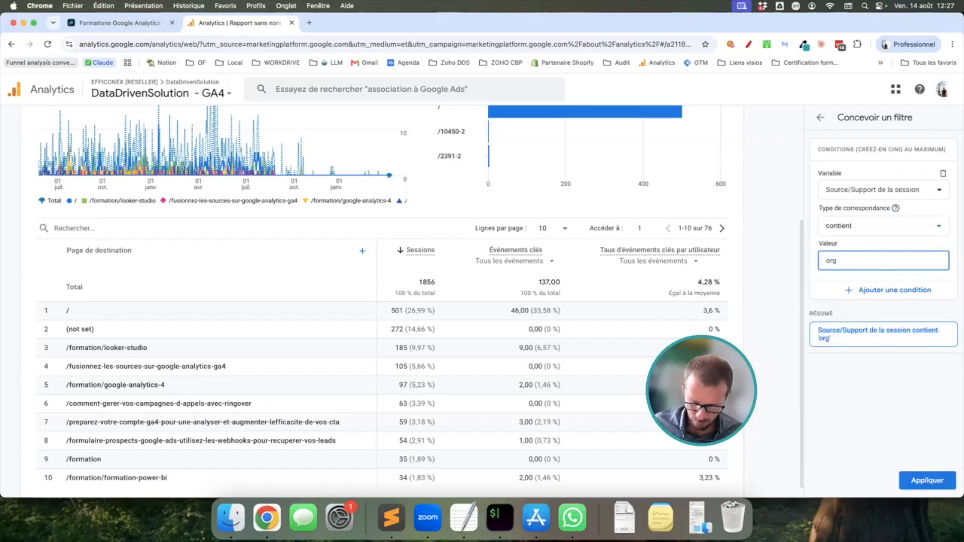
text(anic)
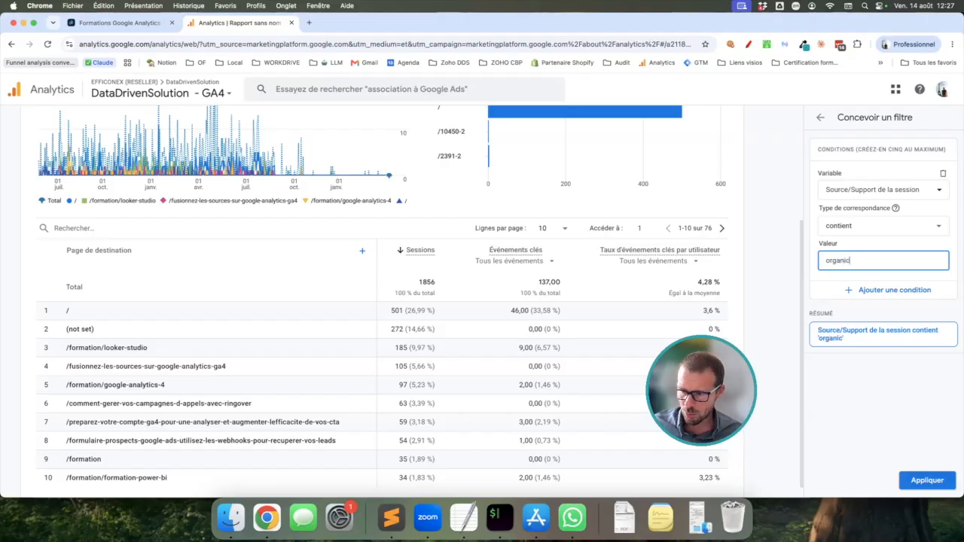
click(928, 482)
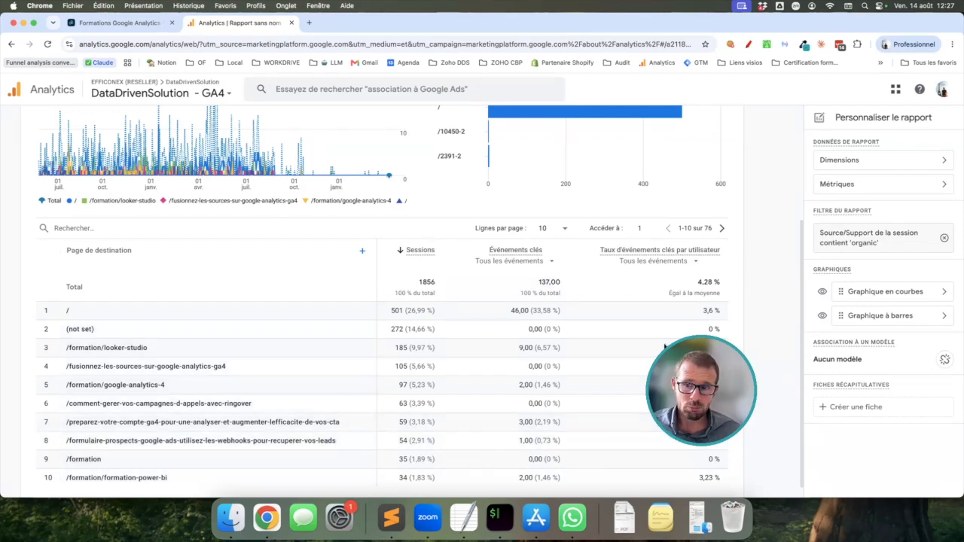
Save the filtered landing page report as a new report named SEO.
scroll(791, 354, down, 1)
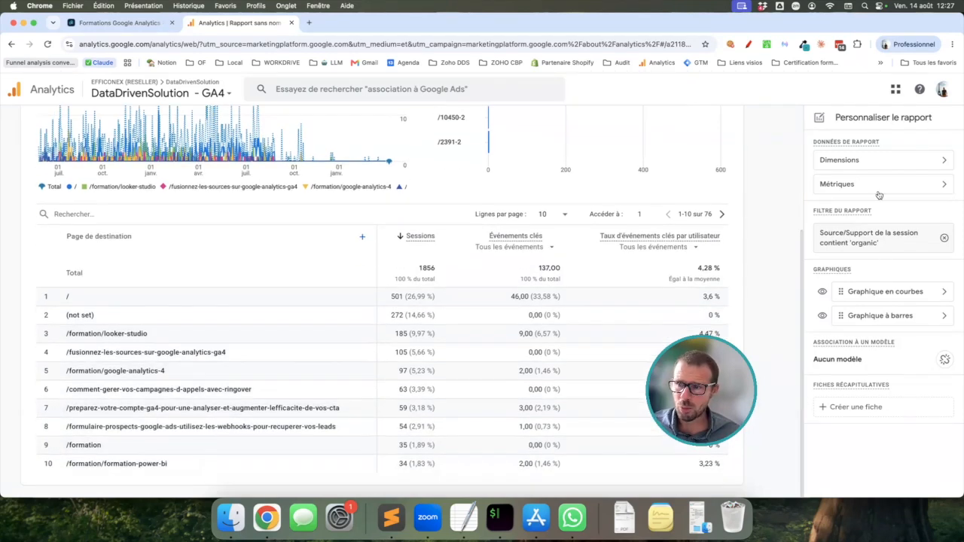
scroll(708, 209, up, 5)
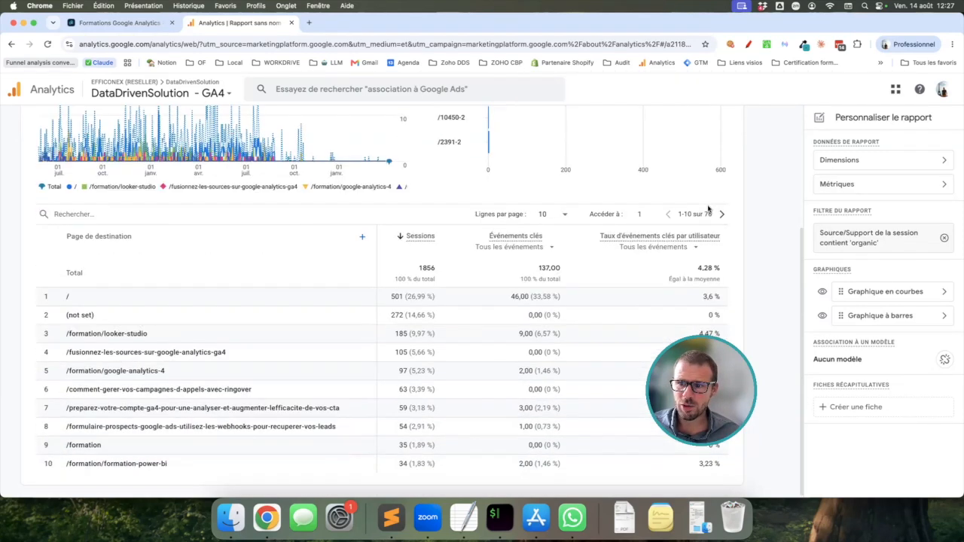
scroll(708, 210, up, 1)
click(741, 137)
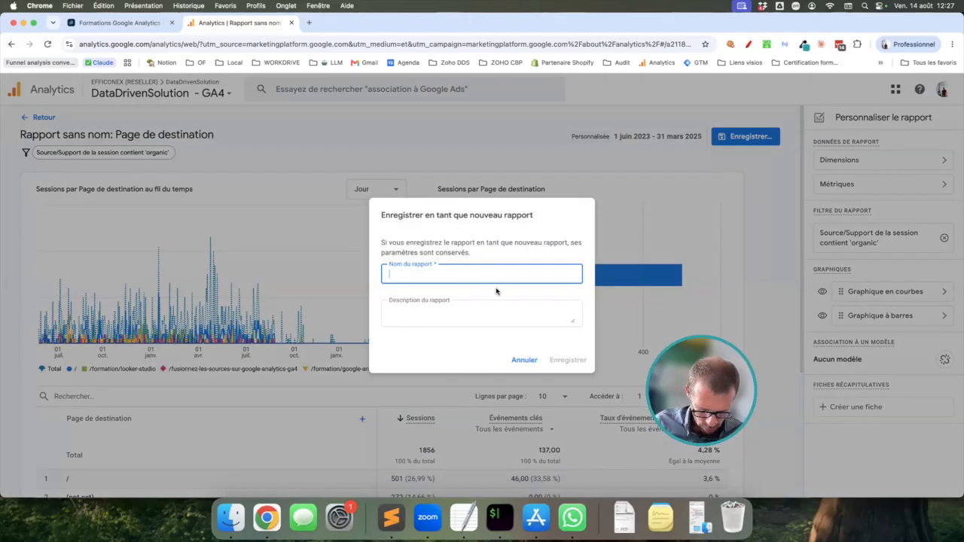
text(SEO)
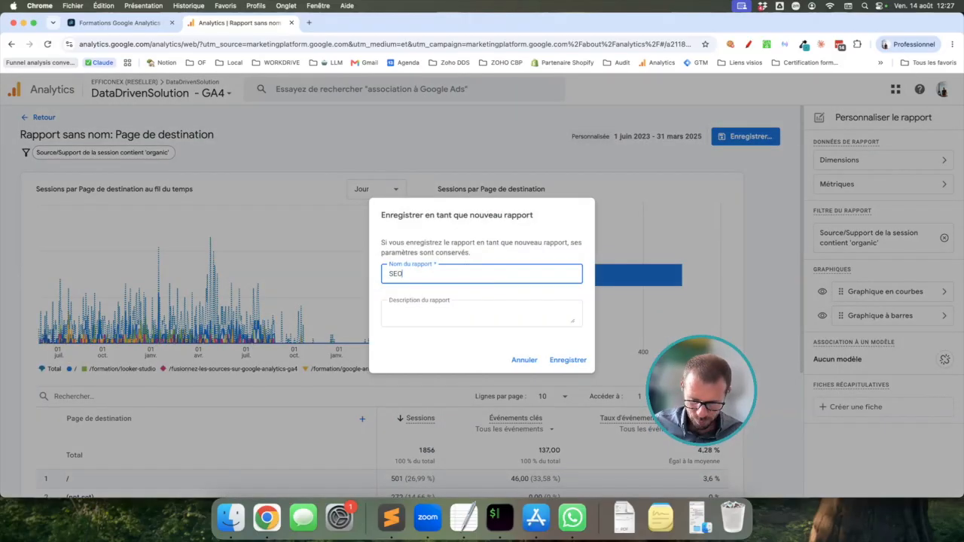
click(567, 360)
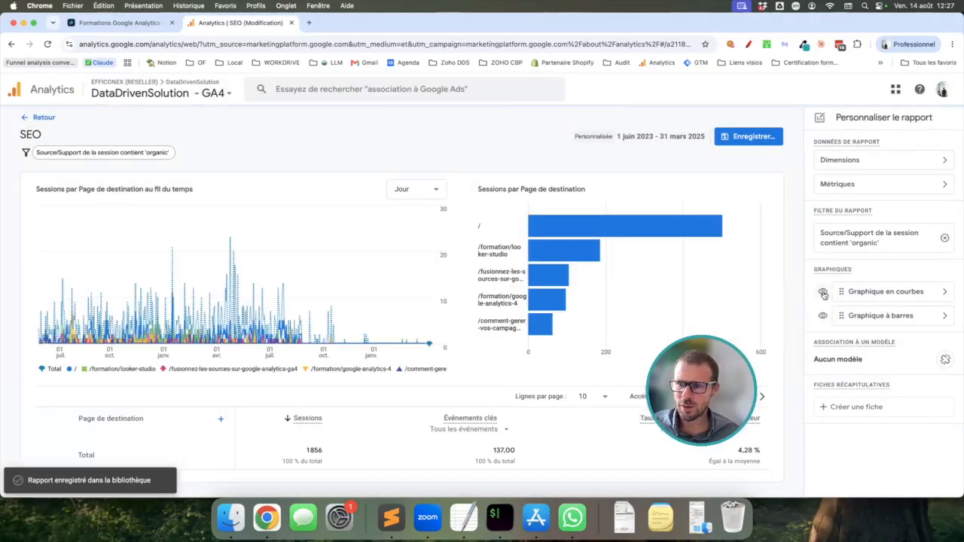
Leave the SEO report's customization and return to the report library, discarding the unsaved changes.
click(823, 294)
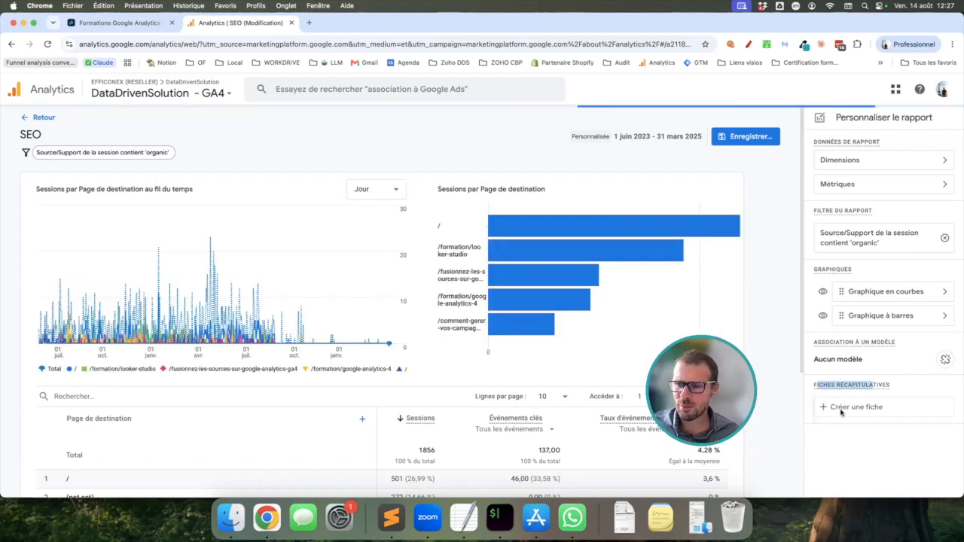
click(839, 411)
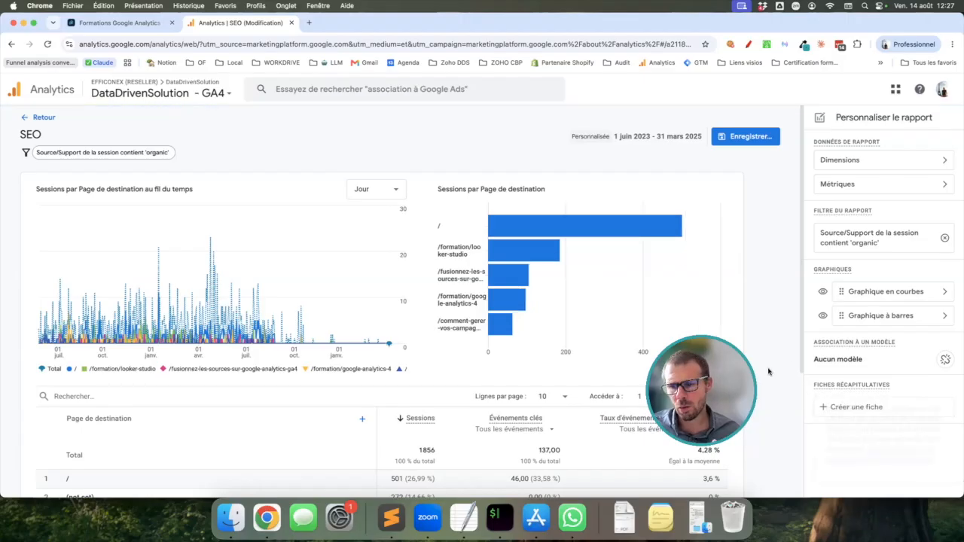
click(33, 119)
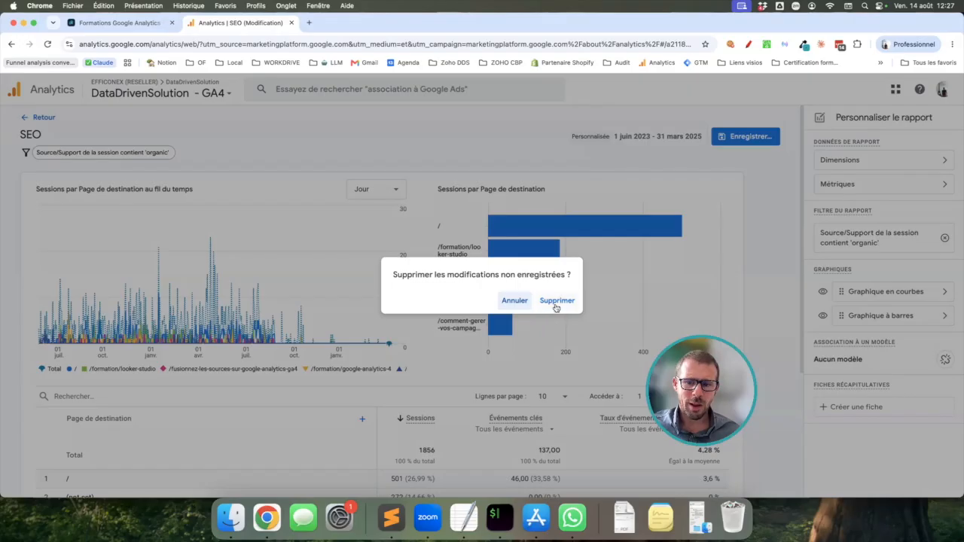
click(556, 300)
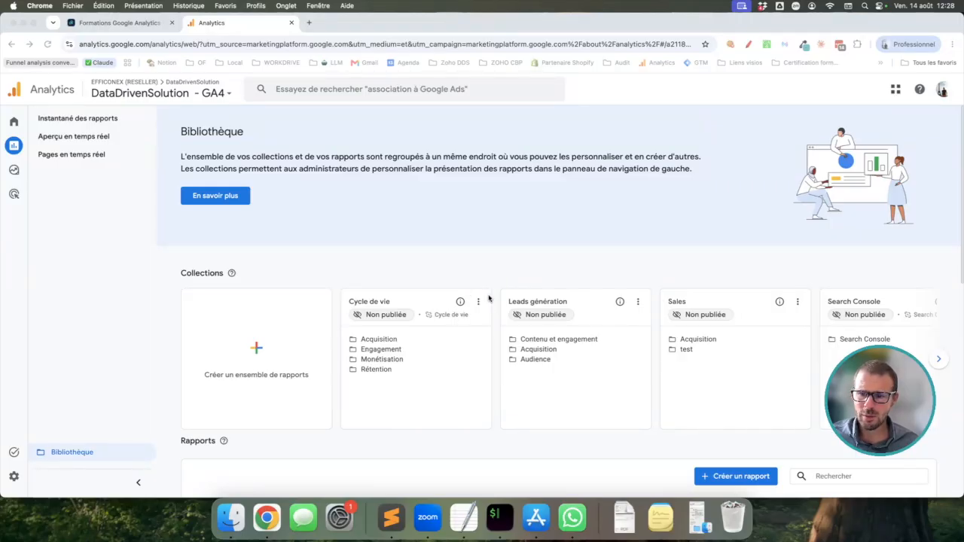
Create an empty report collection in the library and name it Formation.
click(257, 347)
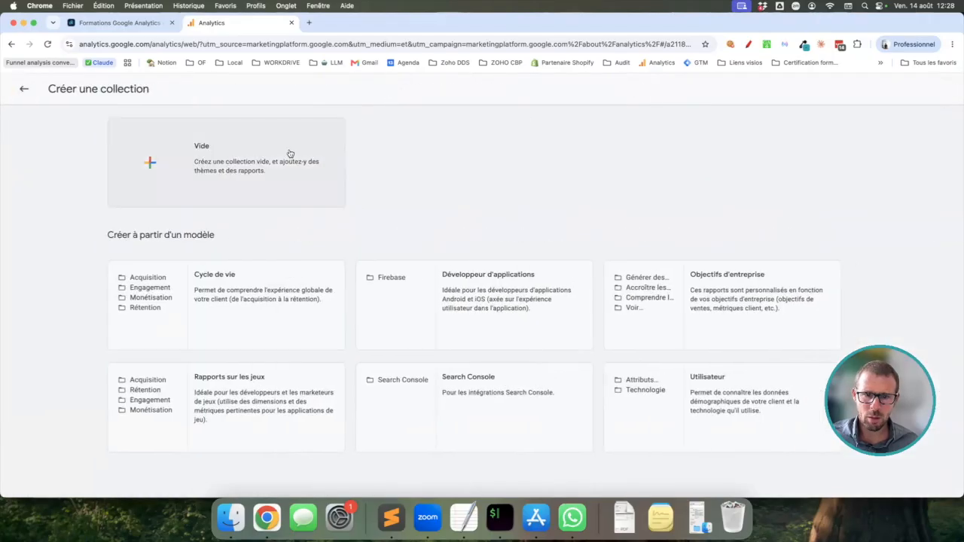
click(290, 154)
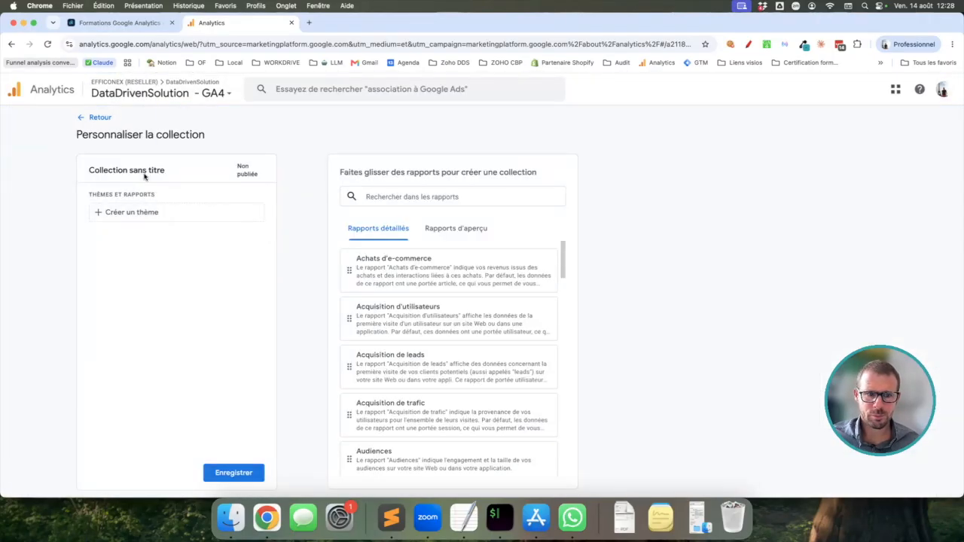
click(143, 171)
key(super+a)
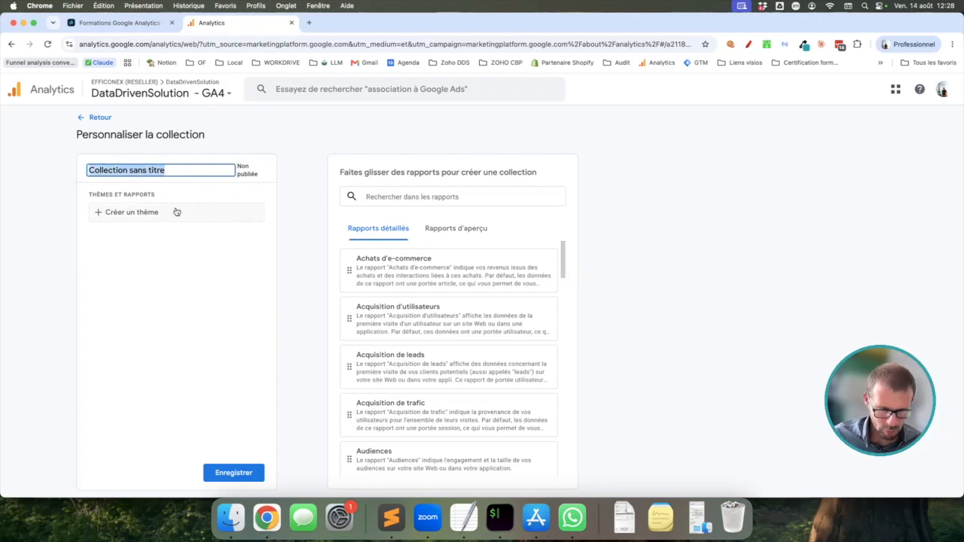
text(Formation)
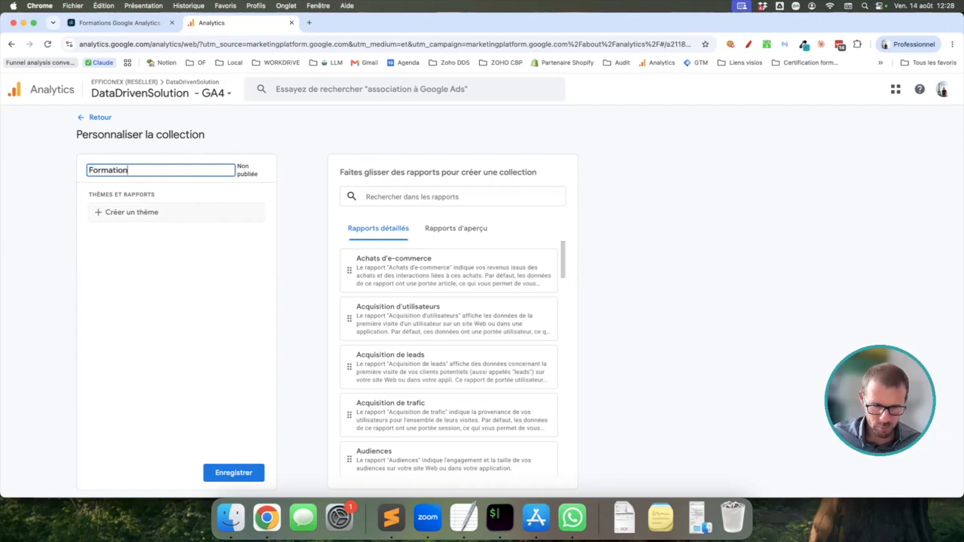
Create a theme named Acquisition in the Formation collection.
click(160, 213)
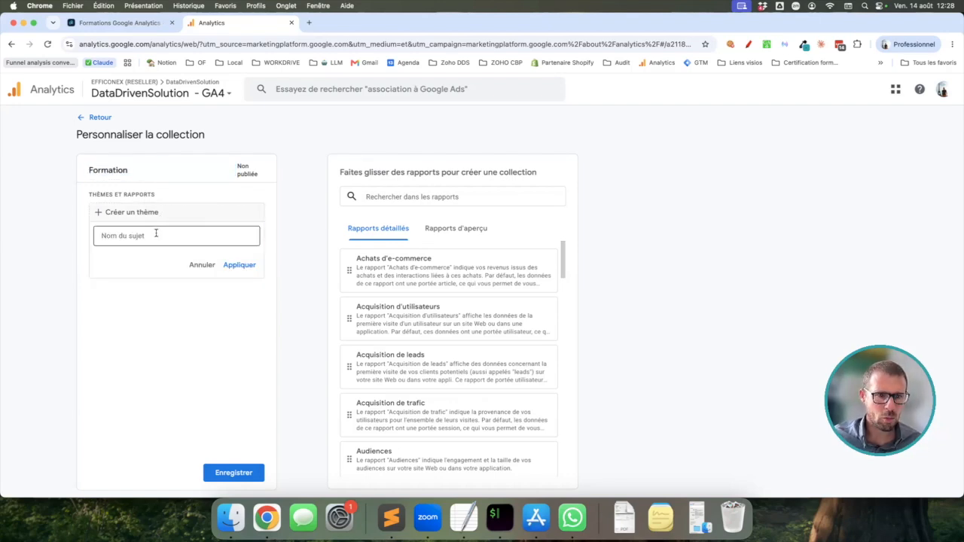
text(Acquisition)
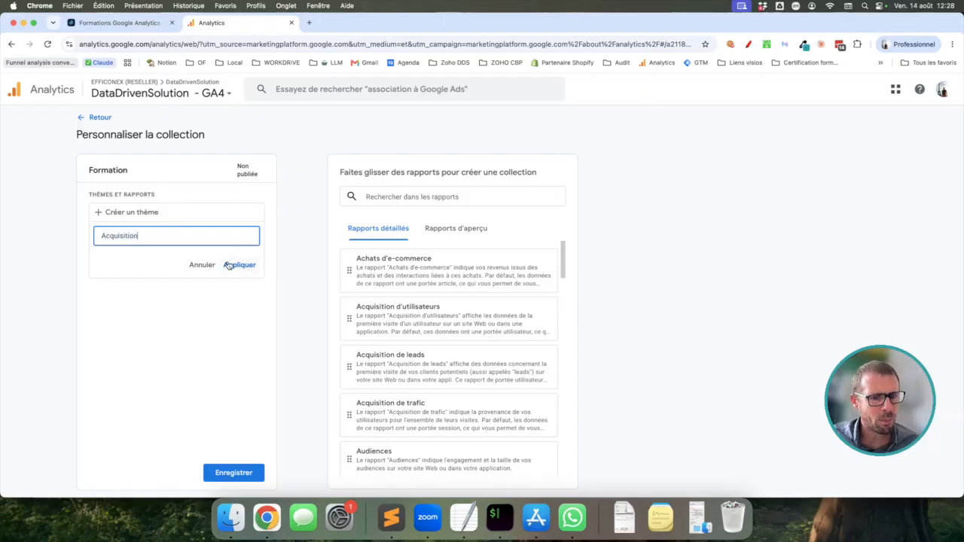
click(231, 266)
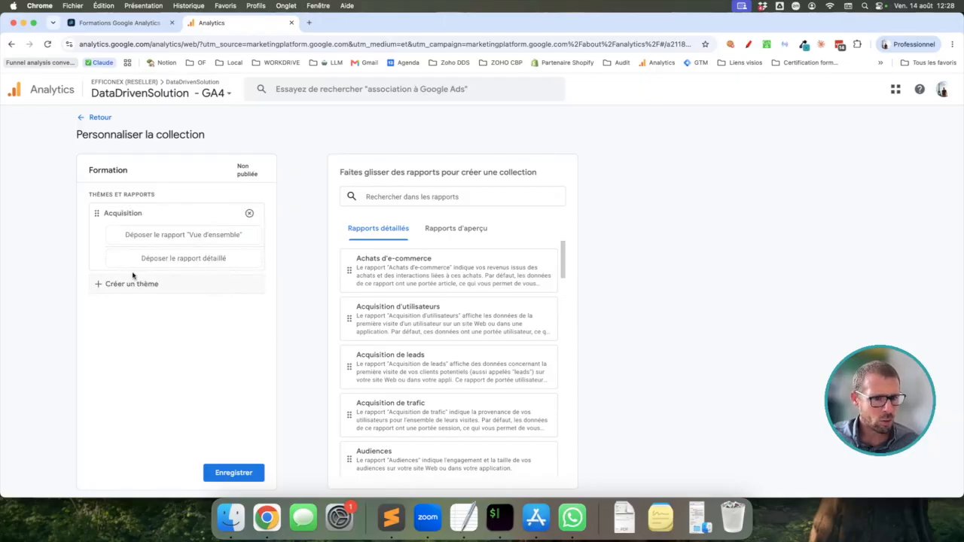
Find the SEO detailed report, add it to the Acquisition theme, and save the collection.
click(398, 196)
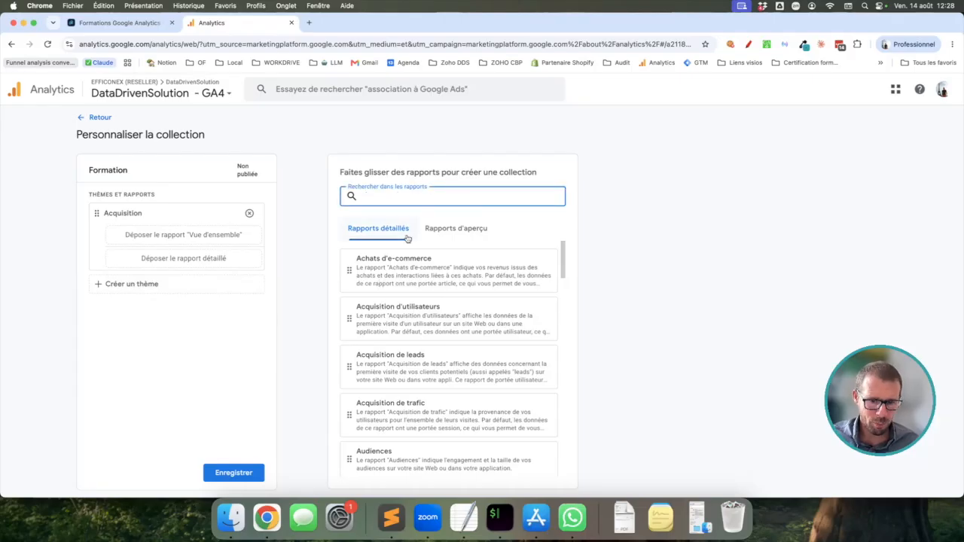
text(SE)
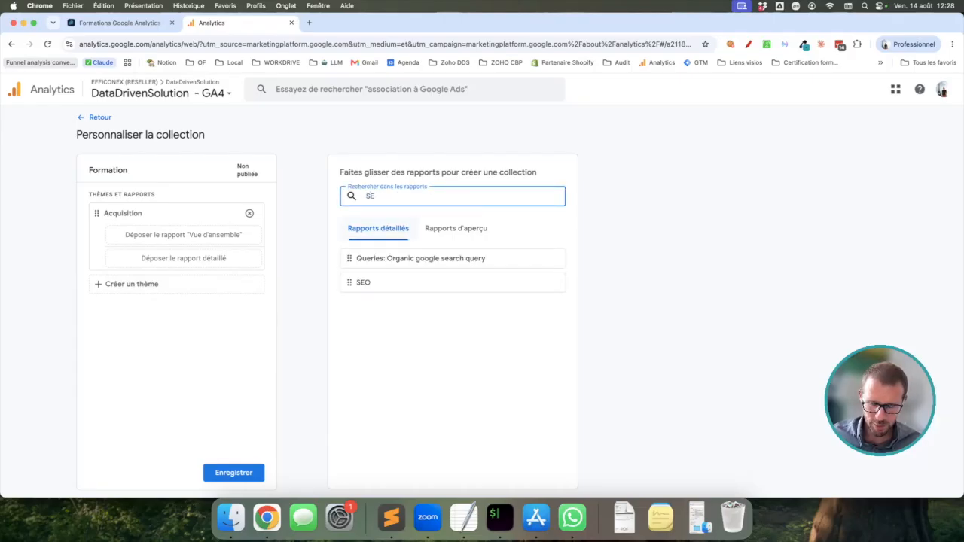
drag(390, 286, 155, 264)
click(234, 470)
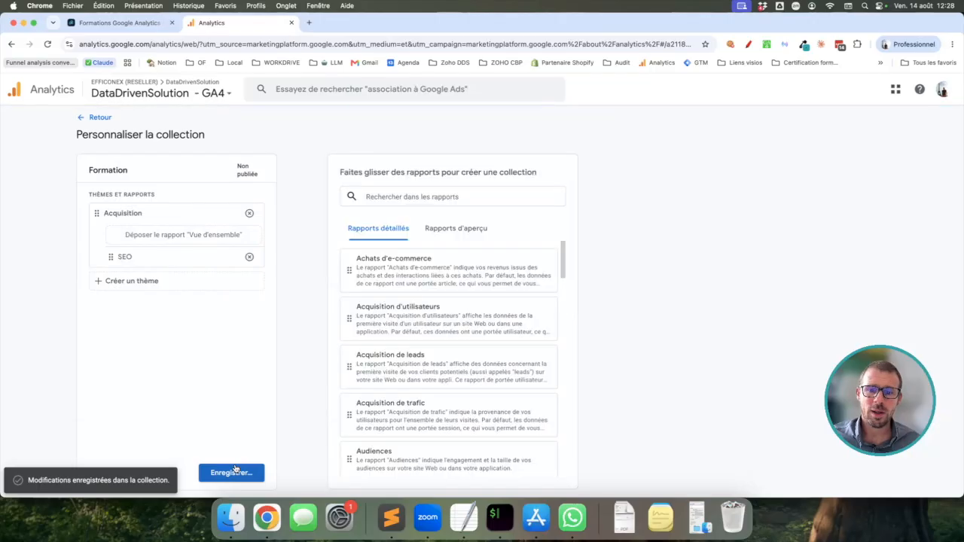
Return to the report library and publish the Formation collection.
click(79, 118)
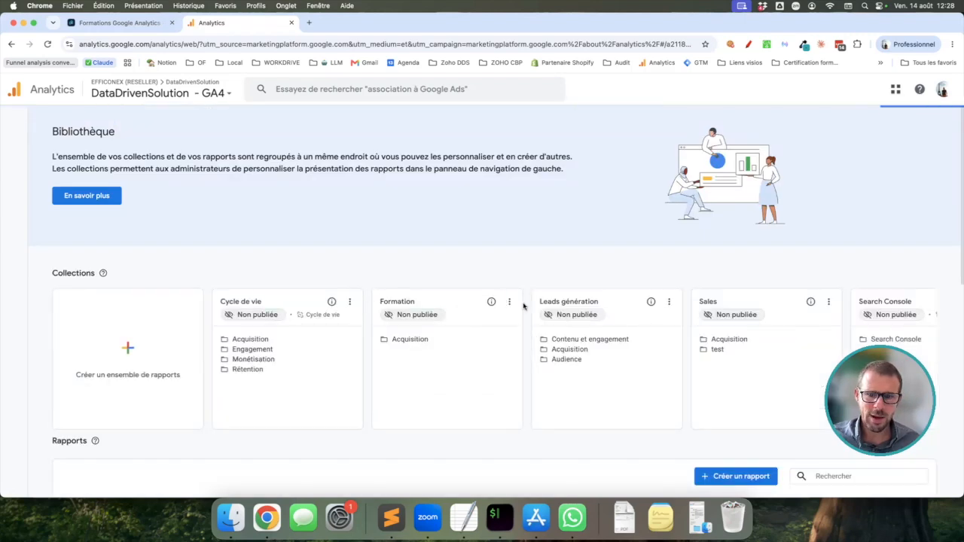
click(637, 303)
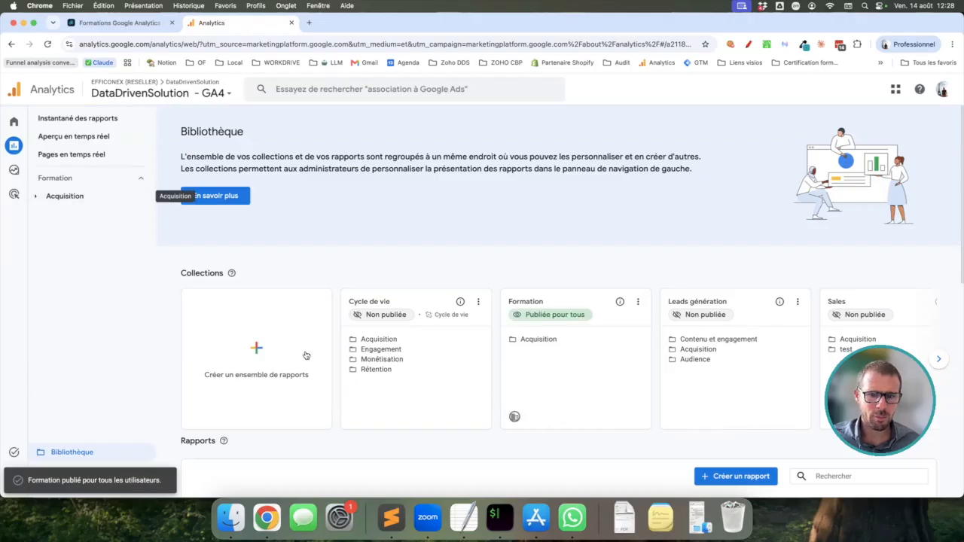
Create a new detailed report from the Acquisition de trafic template.
click(729, 475)
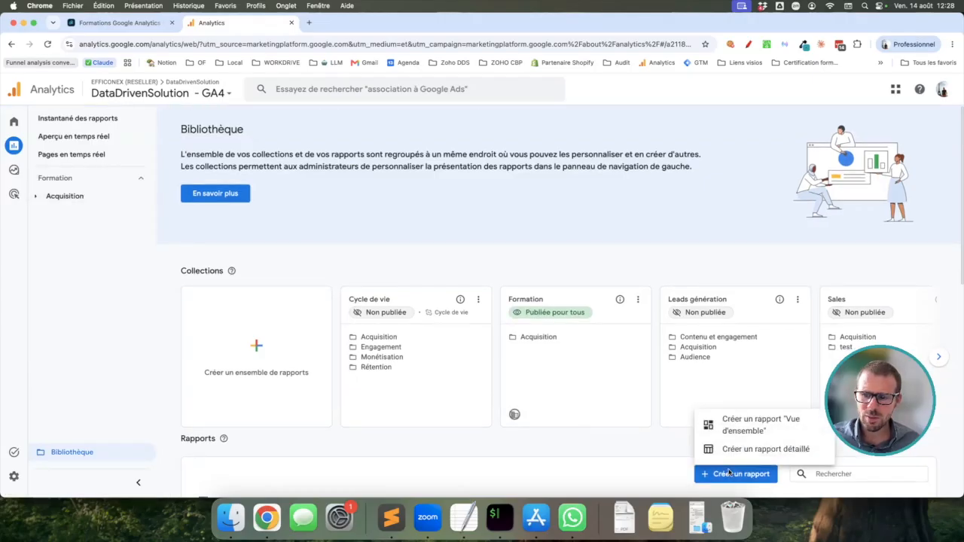
click(775, 455)
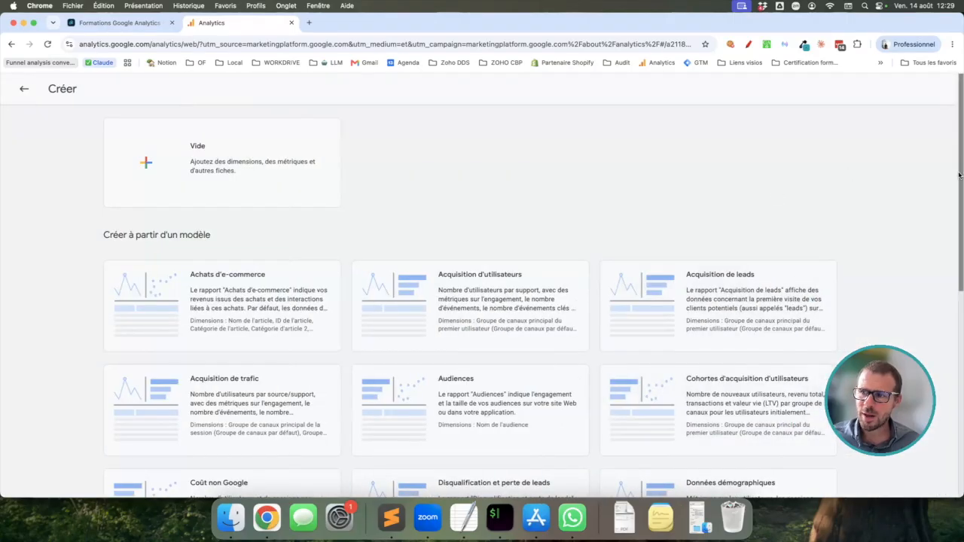
drag(959, 176, 962, 245)
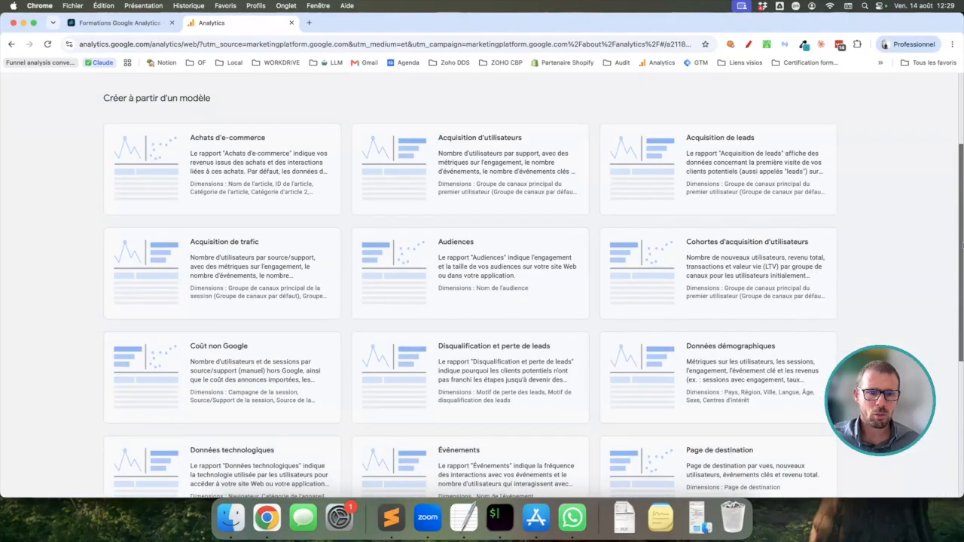
click(232, 248)
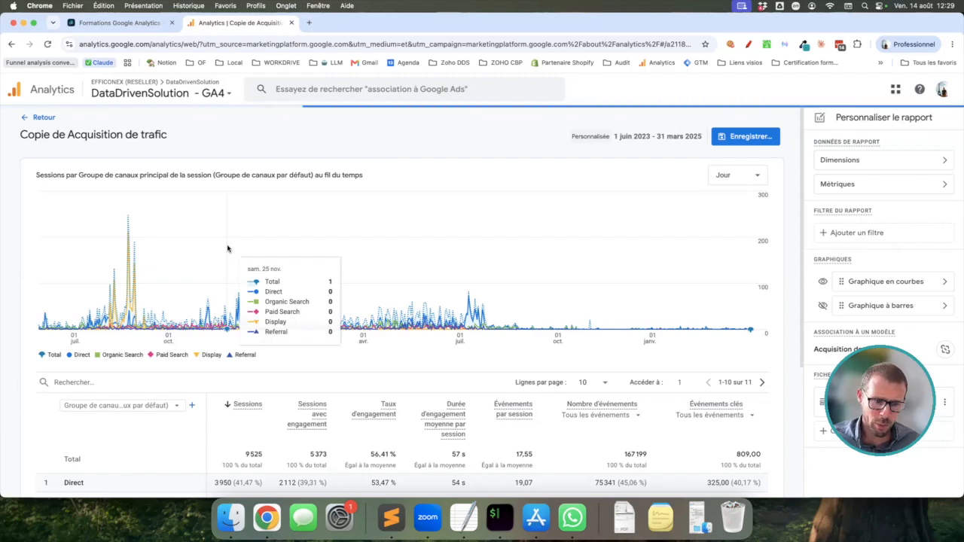
Remove all the default metrics from the traffic acquisition report copy.
click(885, 186)
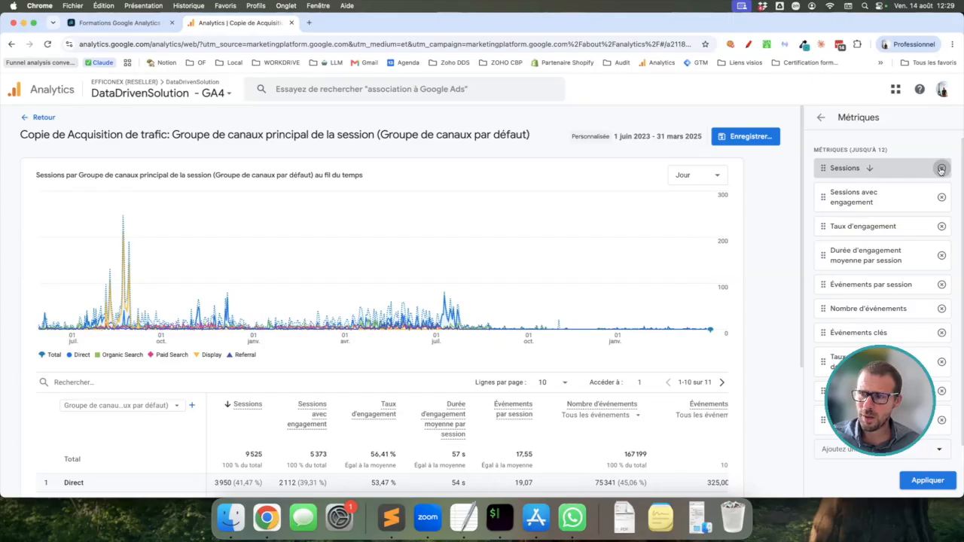
click(942, 171)
click(941, 171)
click(941, 171)
click(941, 170)
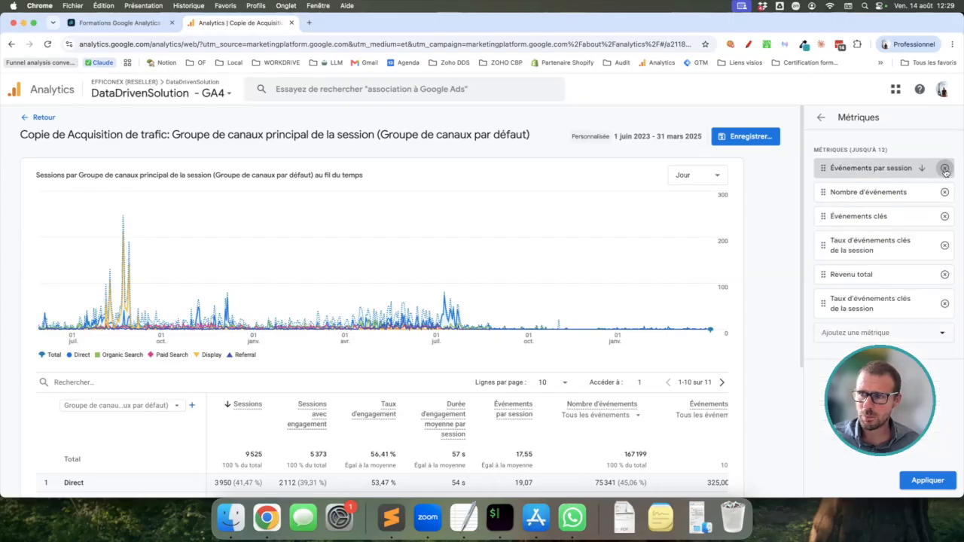
click(945, 170)
click(946, 170)
click(946, 170)
click(946, 170)
click(945, 170)
click(946, 170)
Add the metrics Nombre total d'utilisateurs and Événements clés to the report.
click(943, 174)
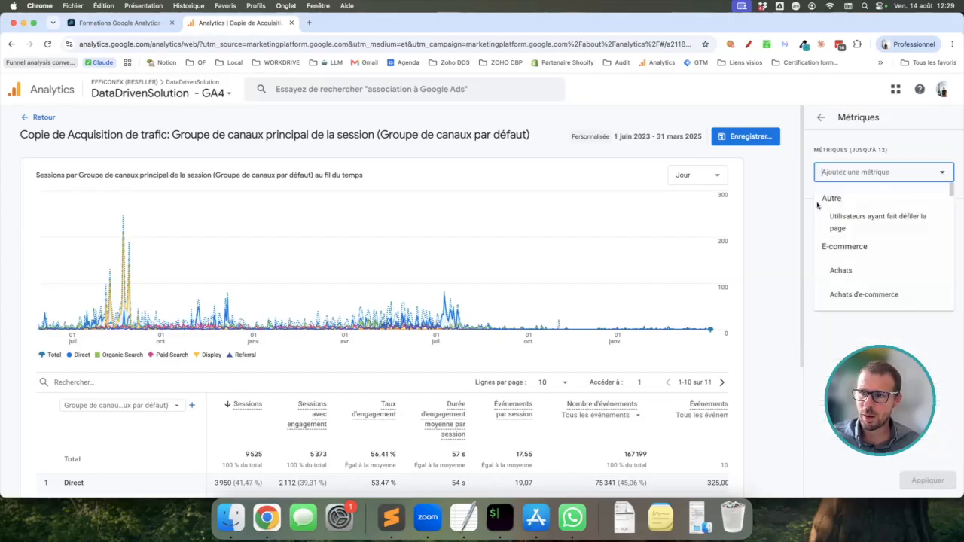
click(843, 181)
click(850, 175)
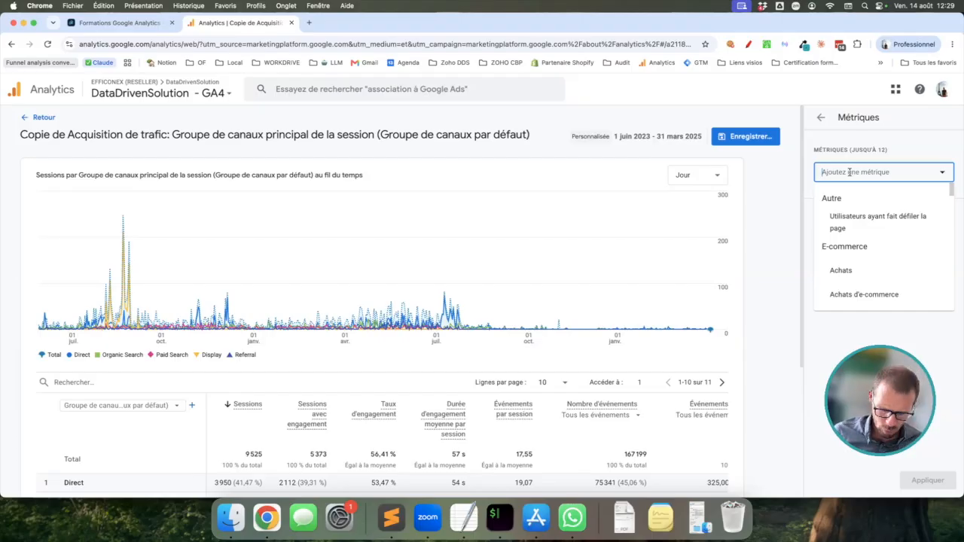
text(total)
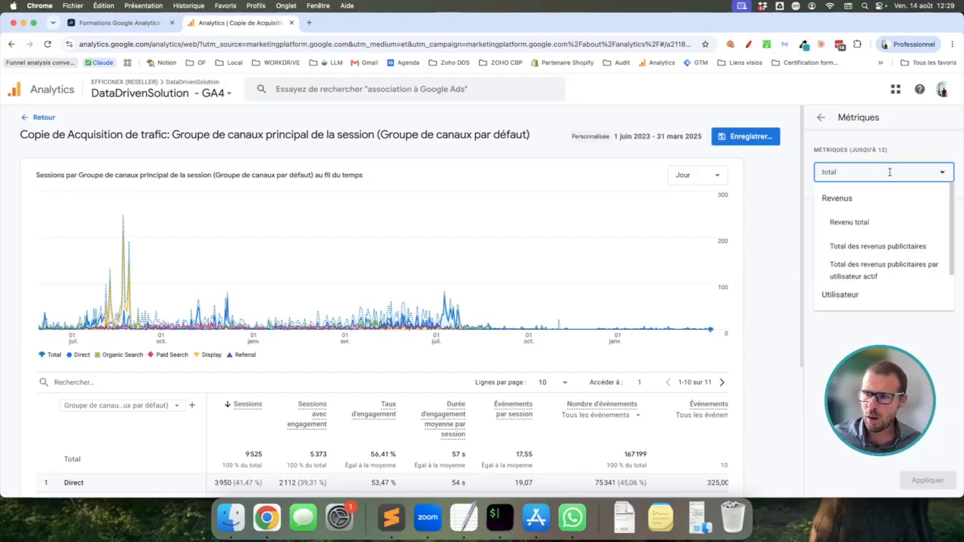
scroll(943, 207, down, 2)
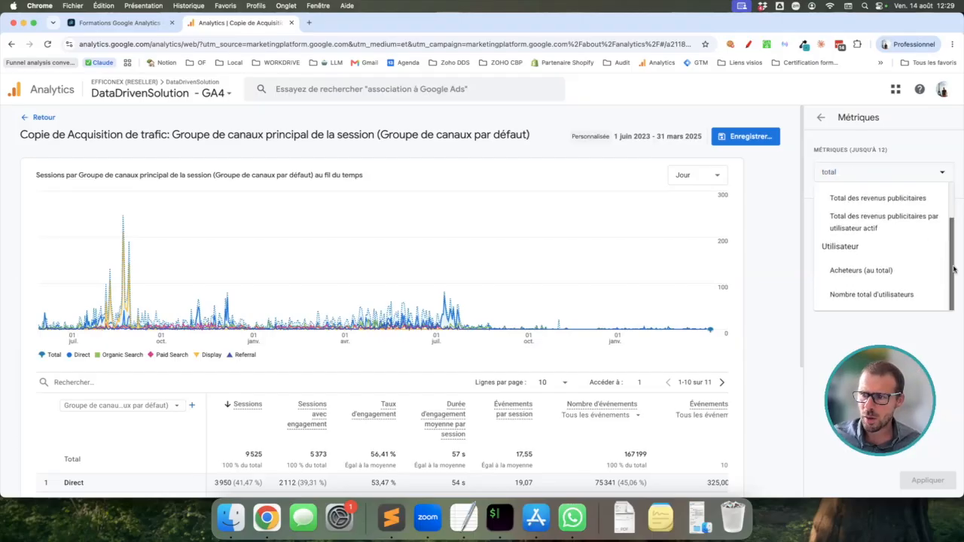
click(863, 295)
click(872, 192)
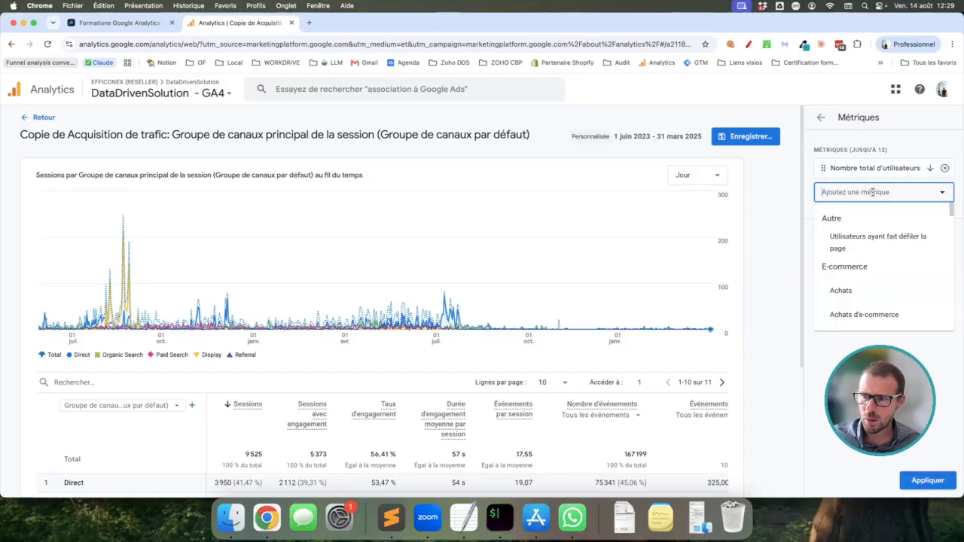
text(clé)
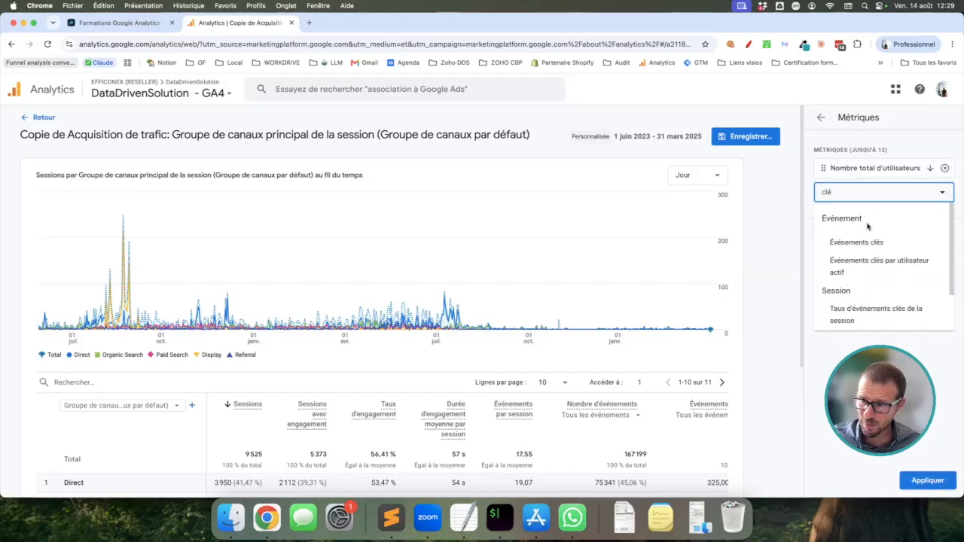
click(858, 242)
Add the metric Événements clés par utilisateur actif and apply the metric selection to the report.
click(871, 217)
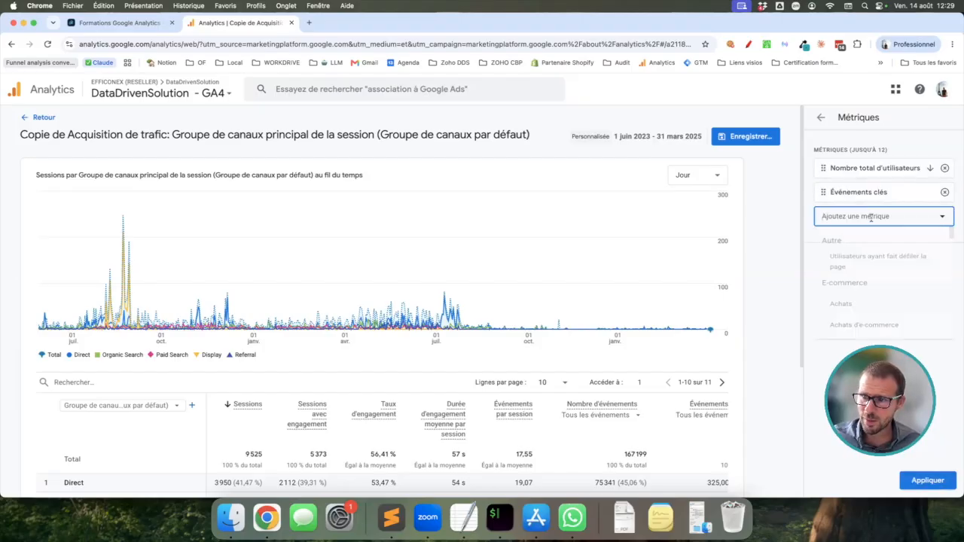
text(clé)
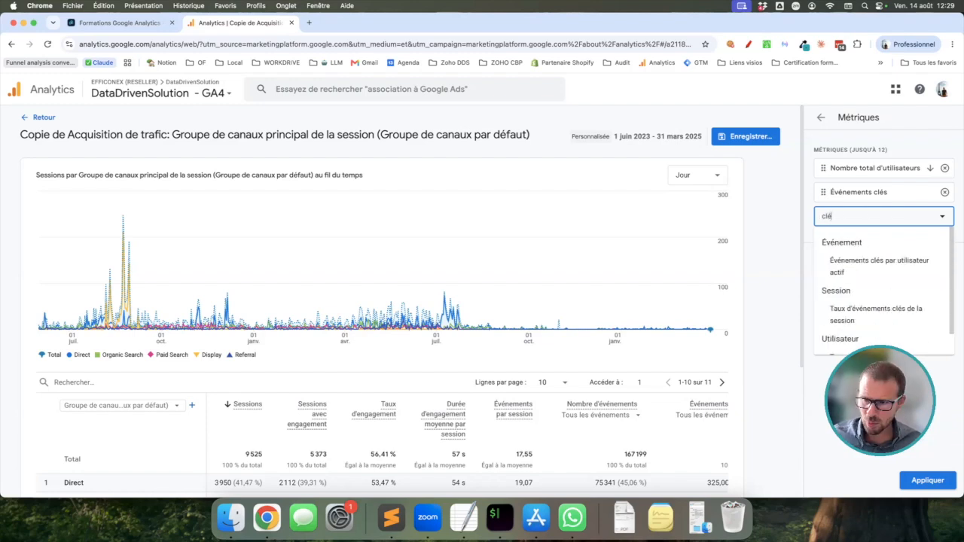
click(879, 266)
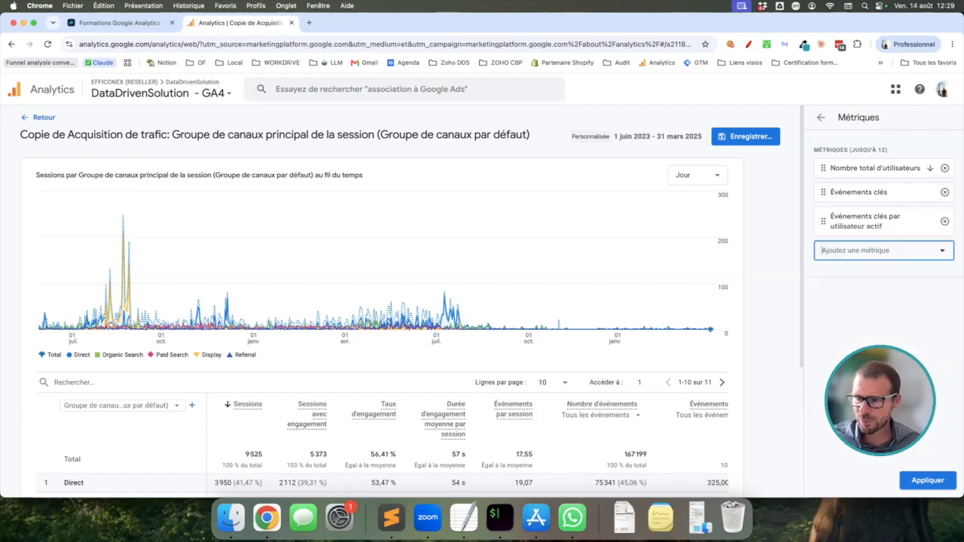
click(911, 479)
drag(734, 422, 858, 422)
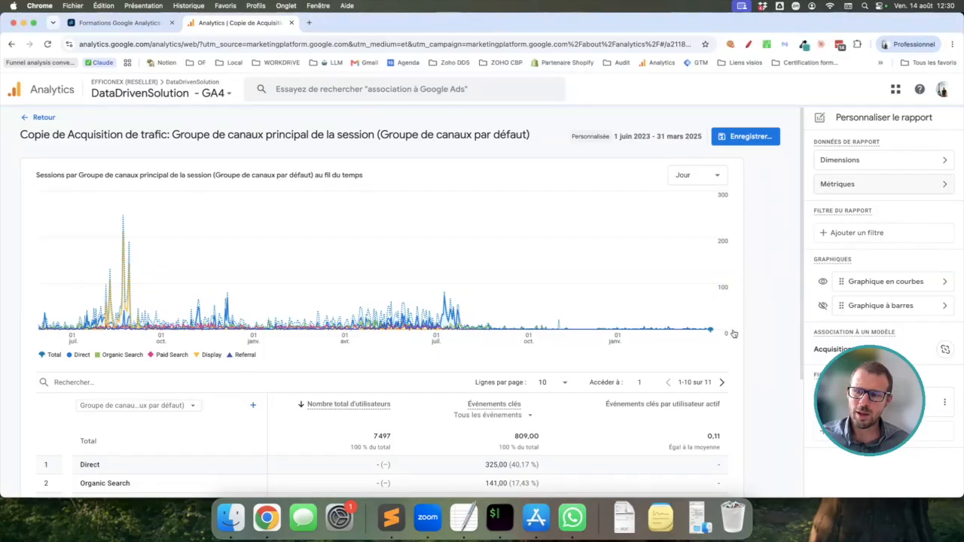
Restrict the Événements clés column to the generate_lead event.
click(476, 416)
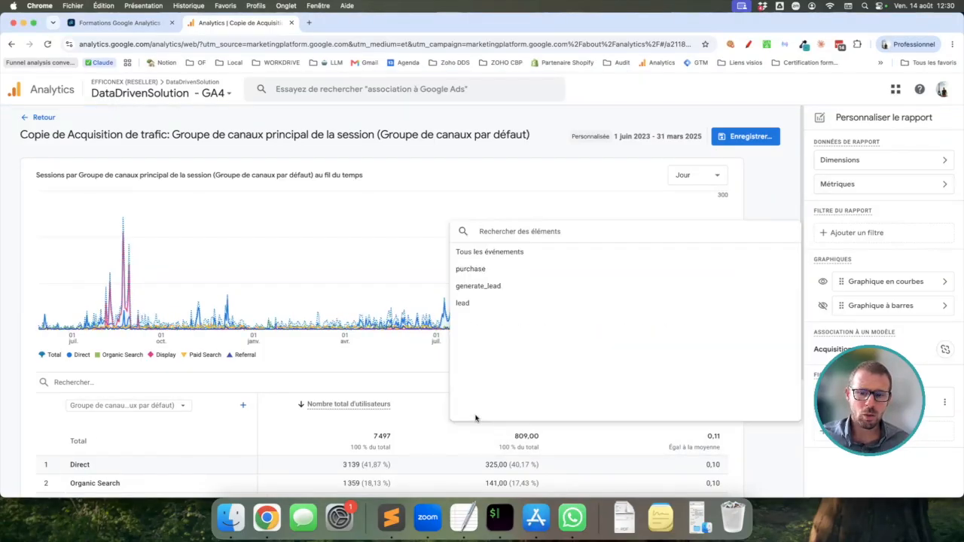
click(472, 287)
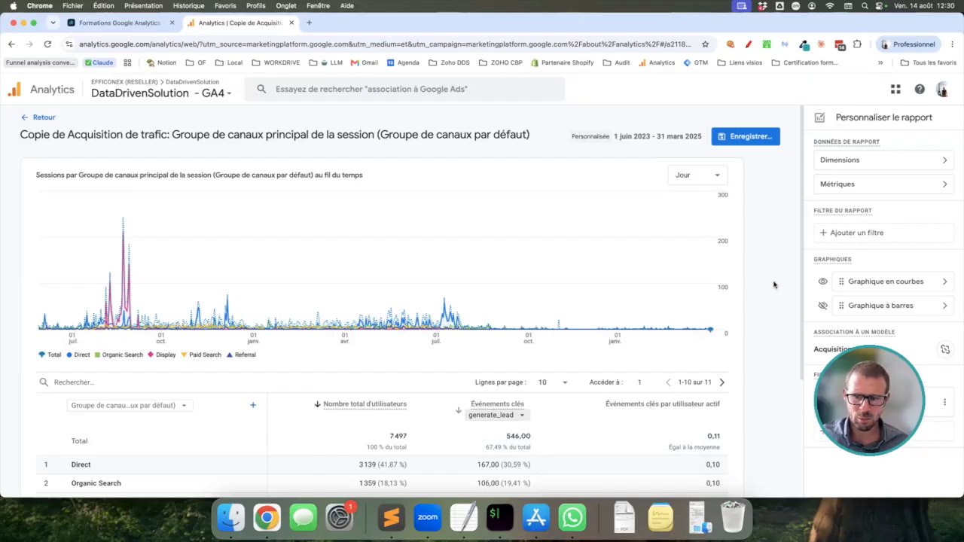
drag(802, 279, 808, 394)
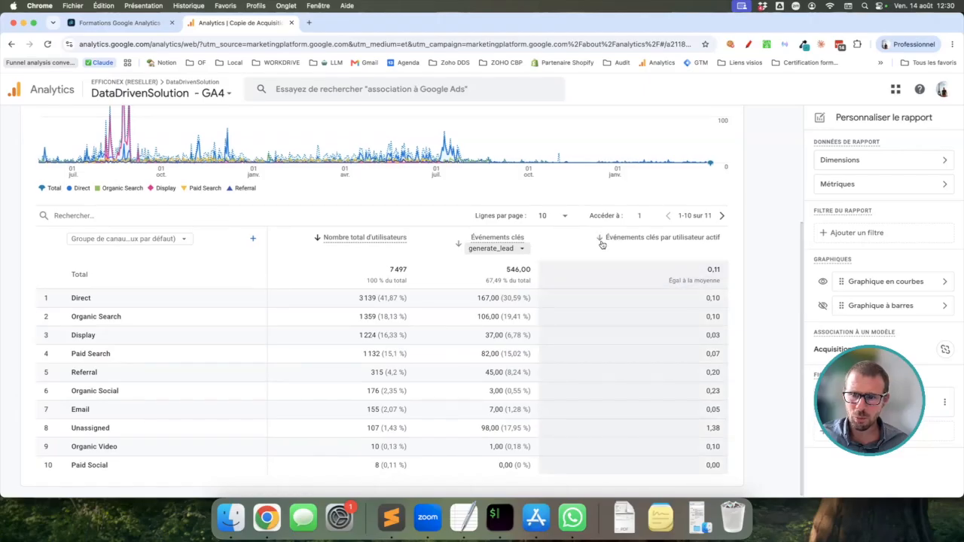
Replace the metric Événements clés par utilisateur actif with Taux d'événements clés par utilisateur and apply the change.
click(845, 185)
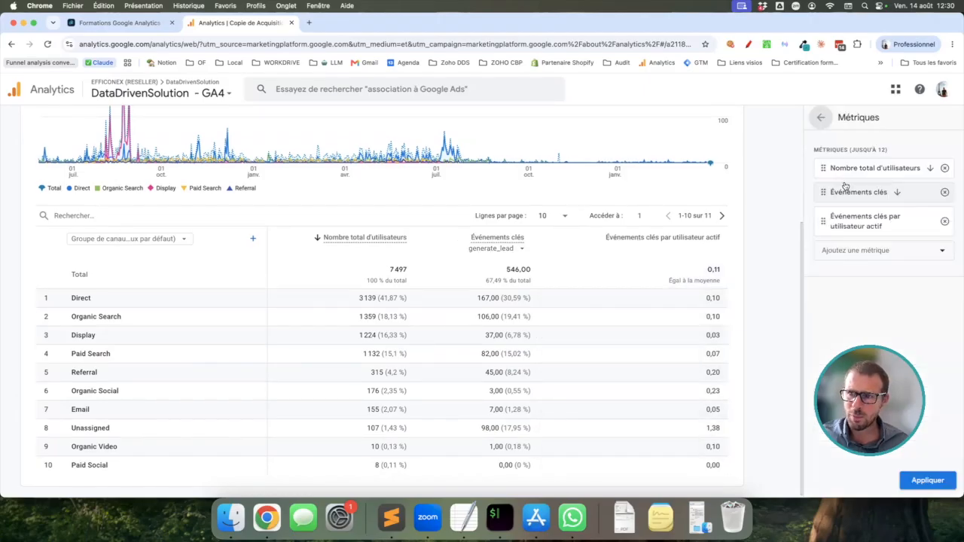
click(944, 221)
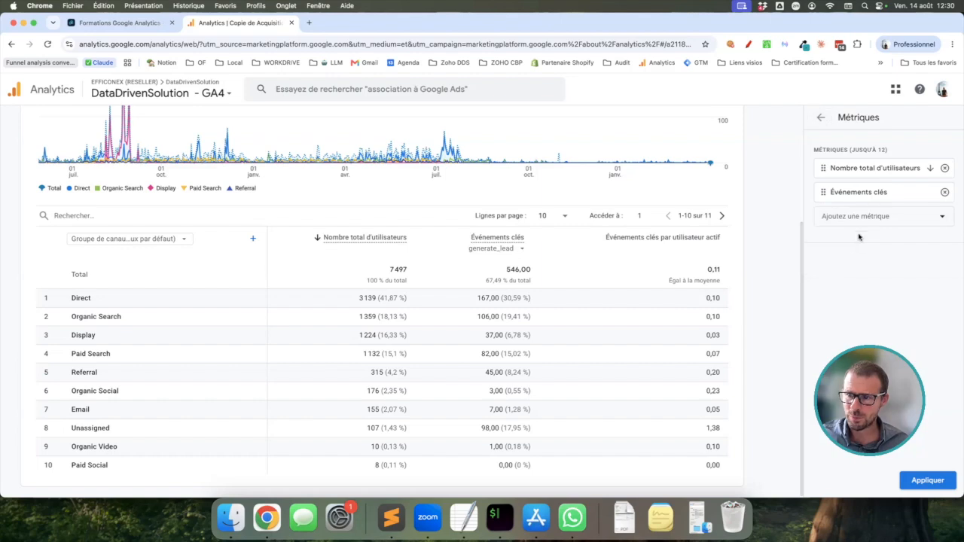
click(864, 217)
text(clé)
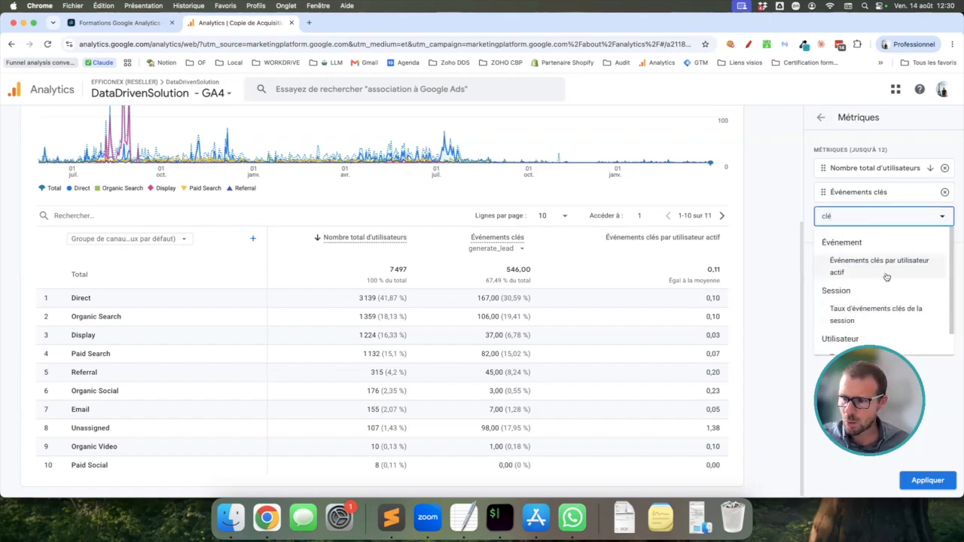
drag(869, 401, 868, 417)
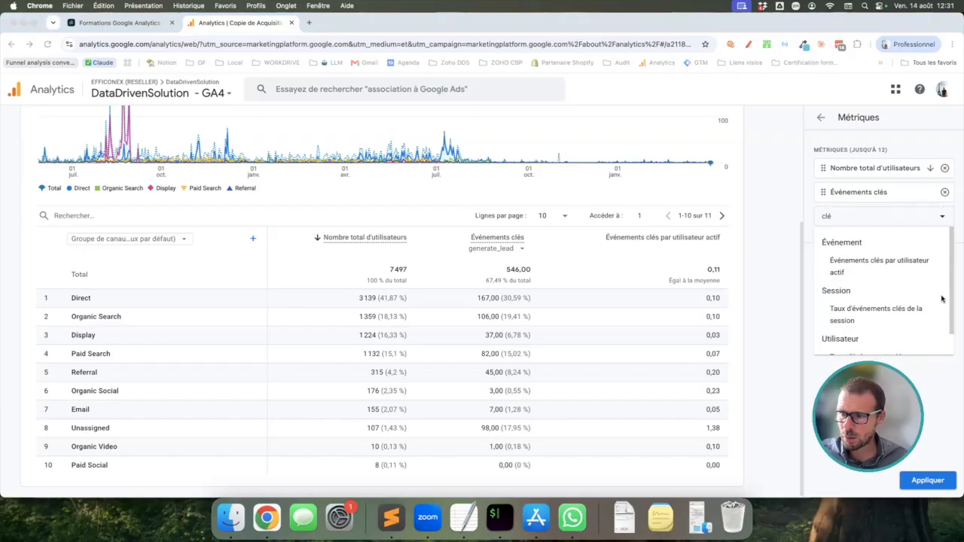
click(951, 297)
drag(951, 310, 951, 342)
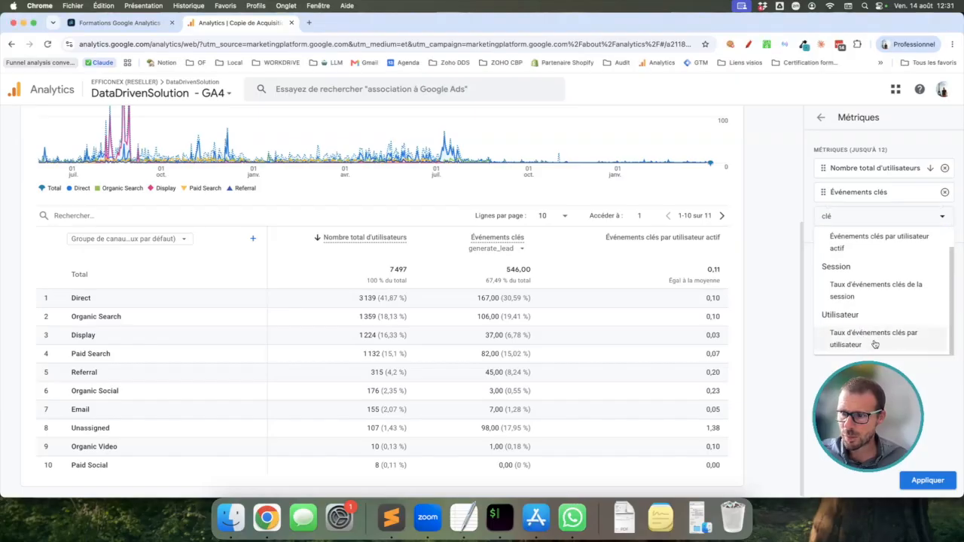
click(873, 339)
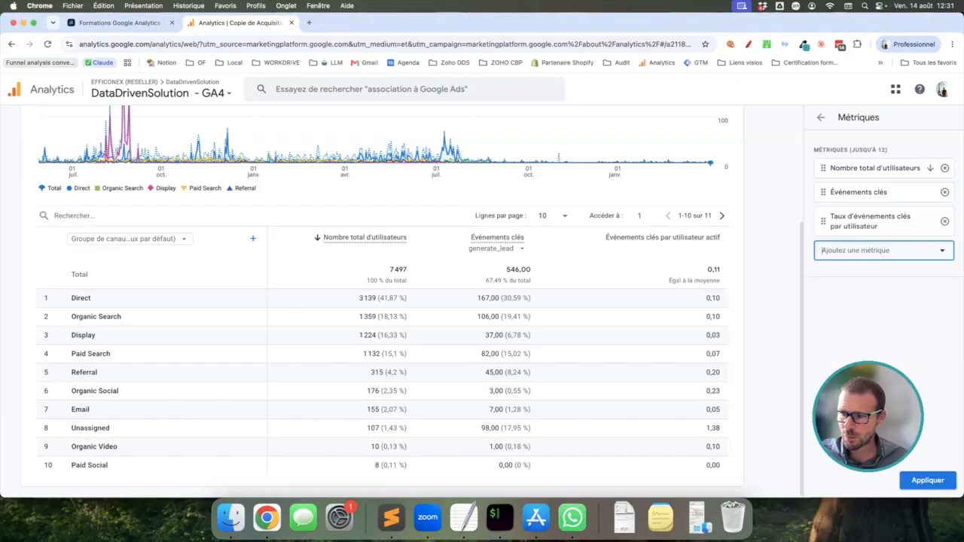
drag(867, 416, 864, 378)
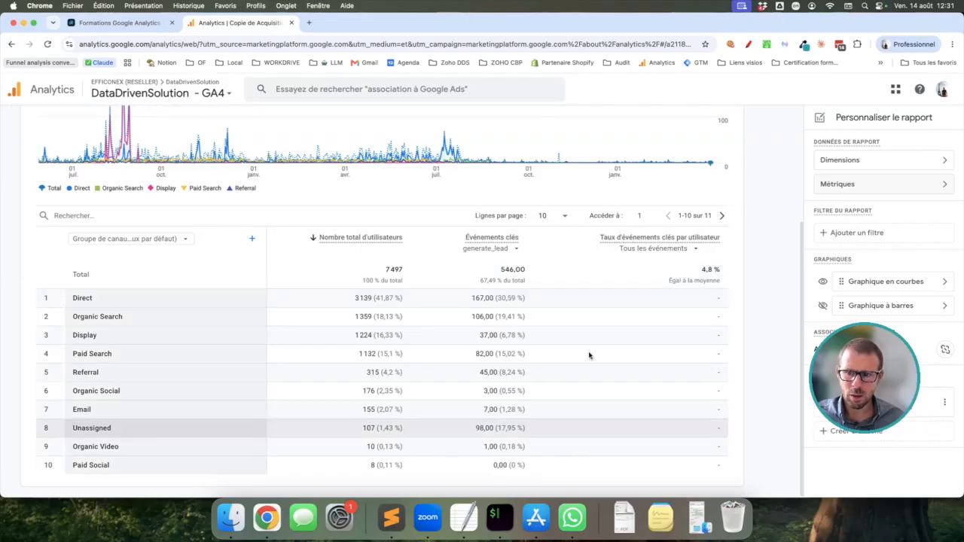
scroll(644, 255, down, 1)
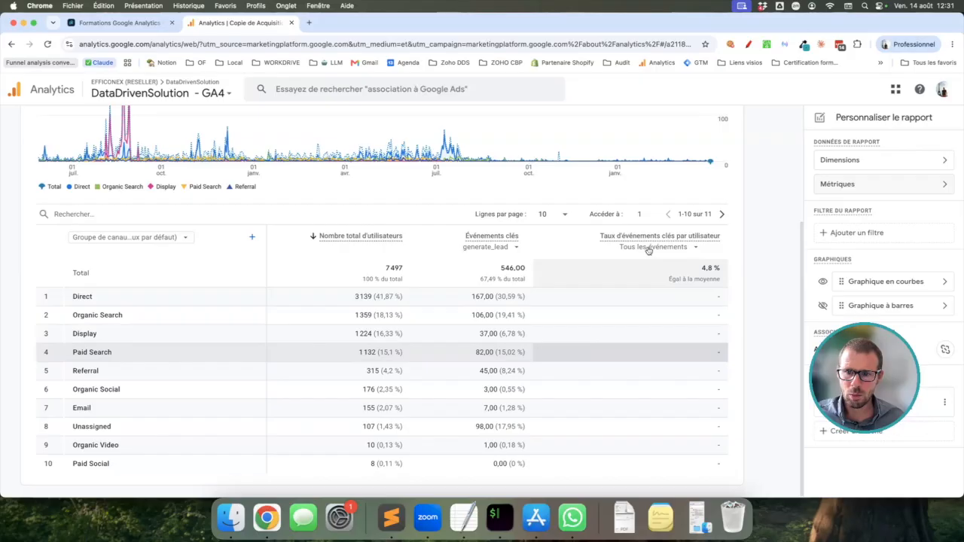
Restrict the Taux d'événements clés par utilisateur column to the generate_lead event.
click(647, 248)
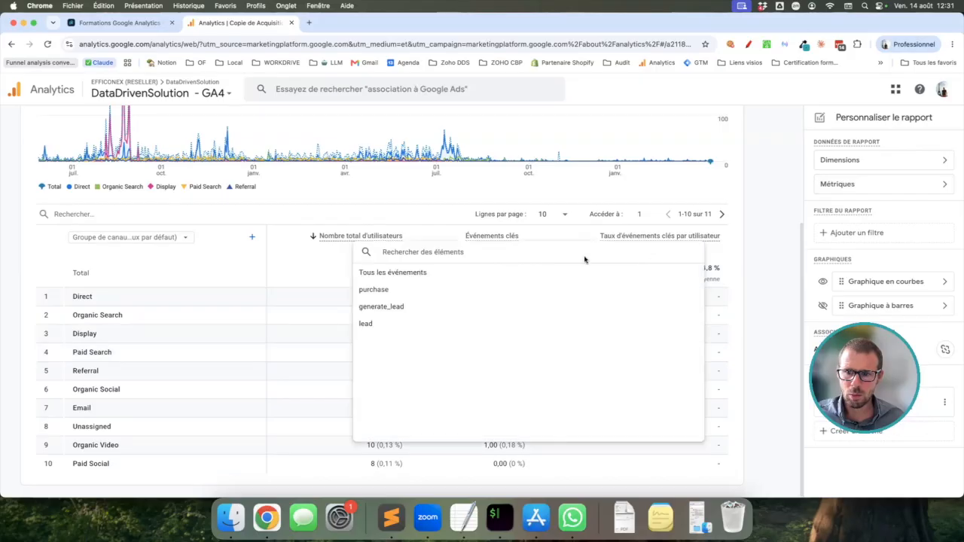
click(377, 307)
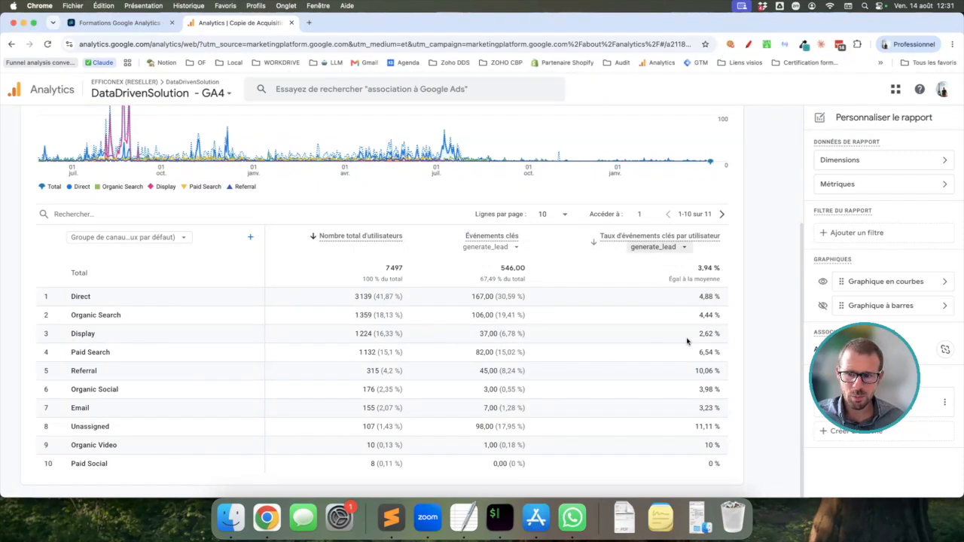
triple_click(728, 336)
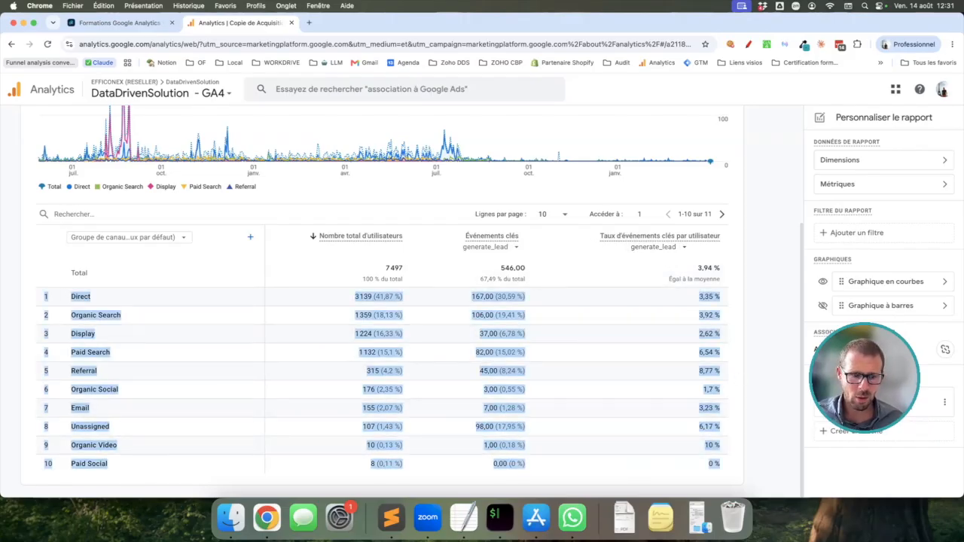
drag(134, 447, 28, 443)
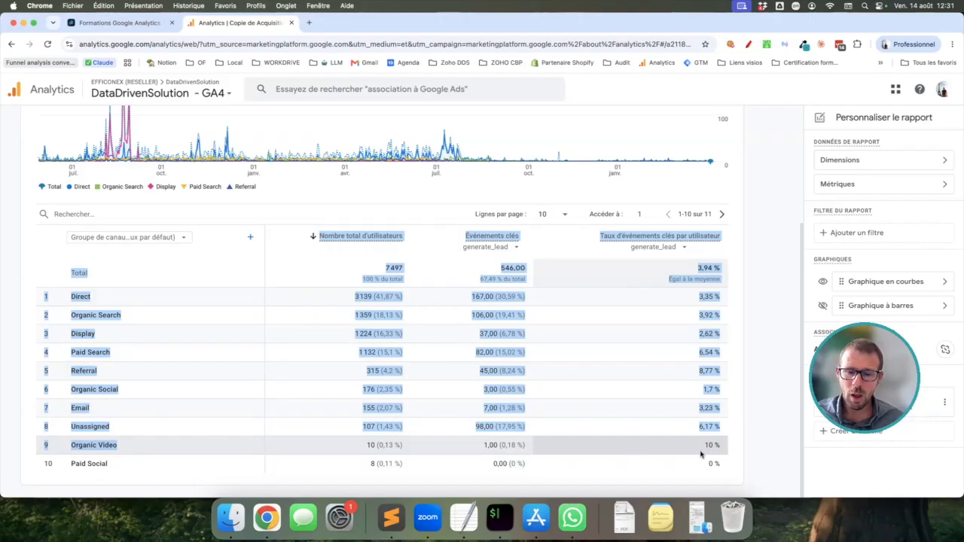
Save the customized traffic acquisition report as a new report named Source de trafic.
scroll(737, 211, up, 5)
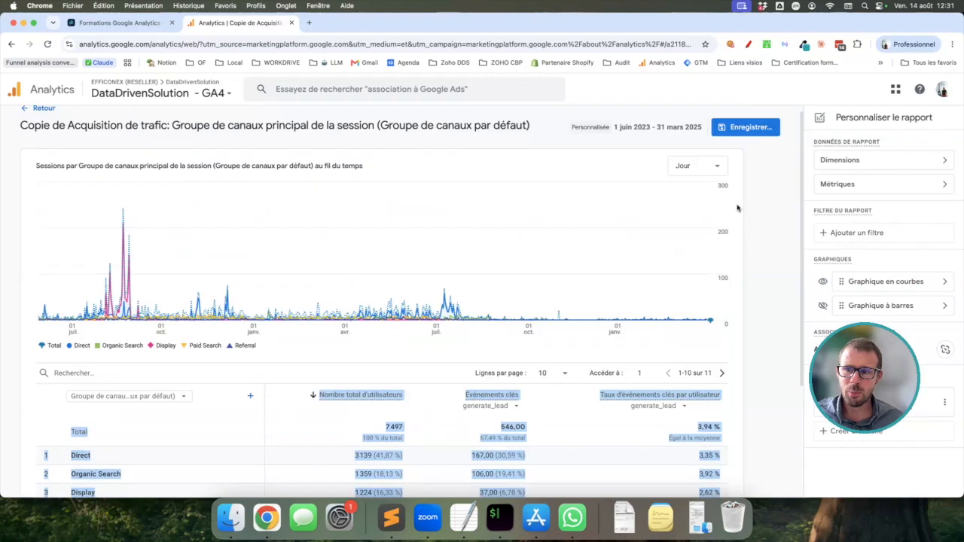
click(738, 143)
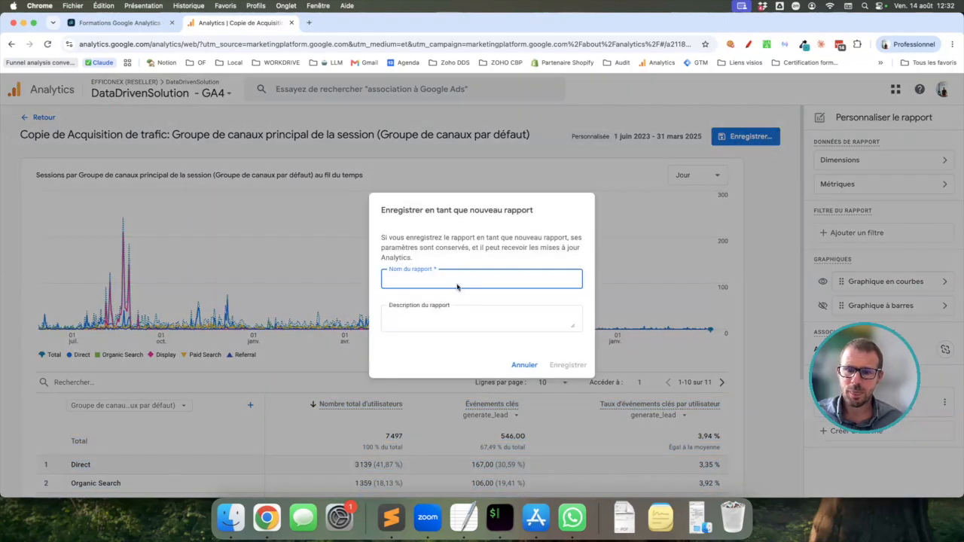
text(Source de trafic)
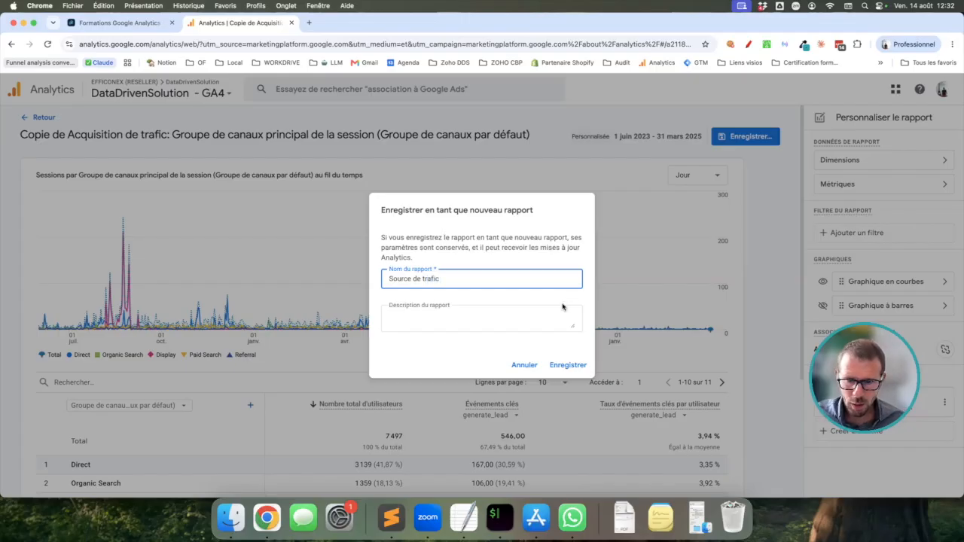
click(558, 364)
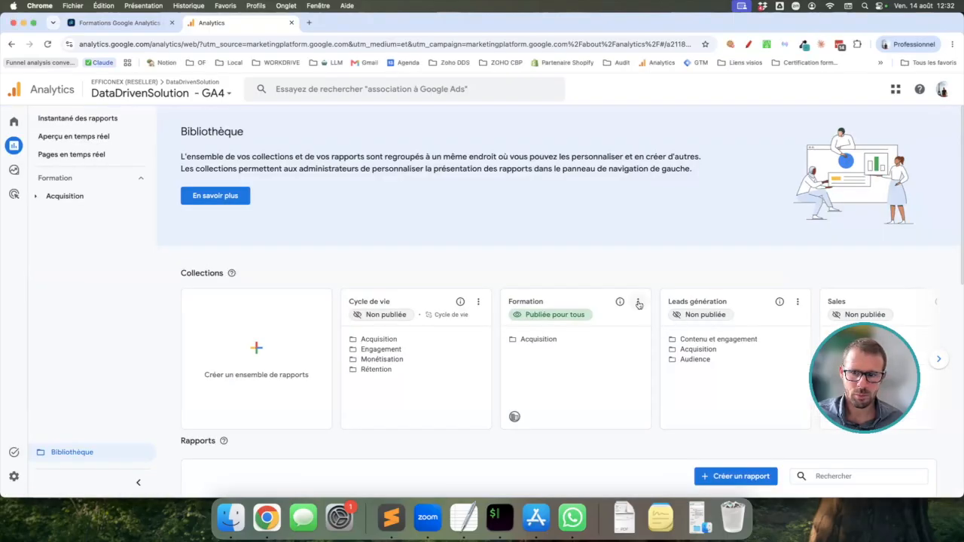
Edit the Formation collection, search its available reports for "trafi" and add a Source de trafic report above SEO in the Acquisition topic.
click(638, 301)
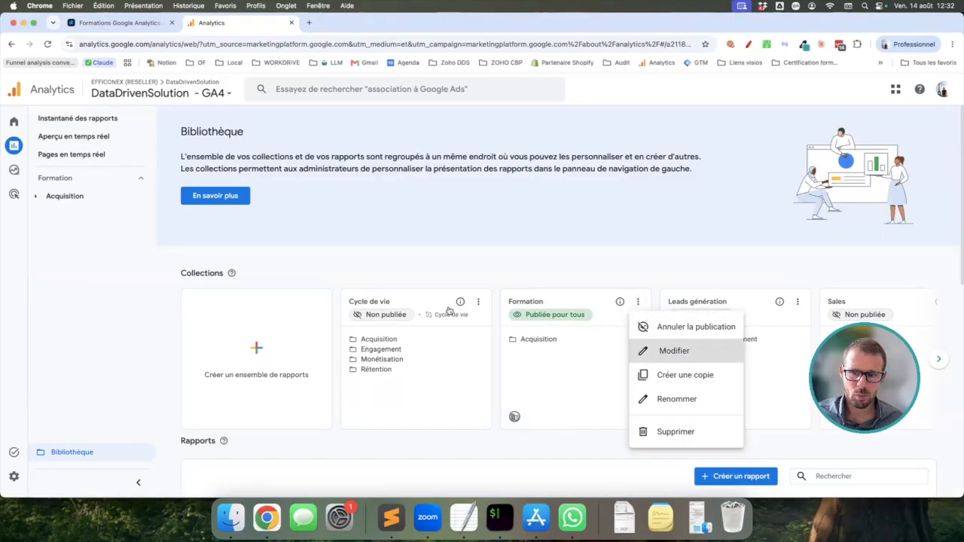
click(674, 351)
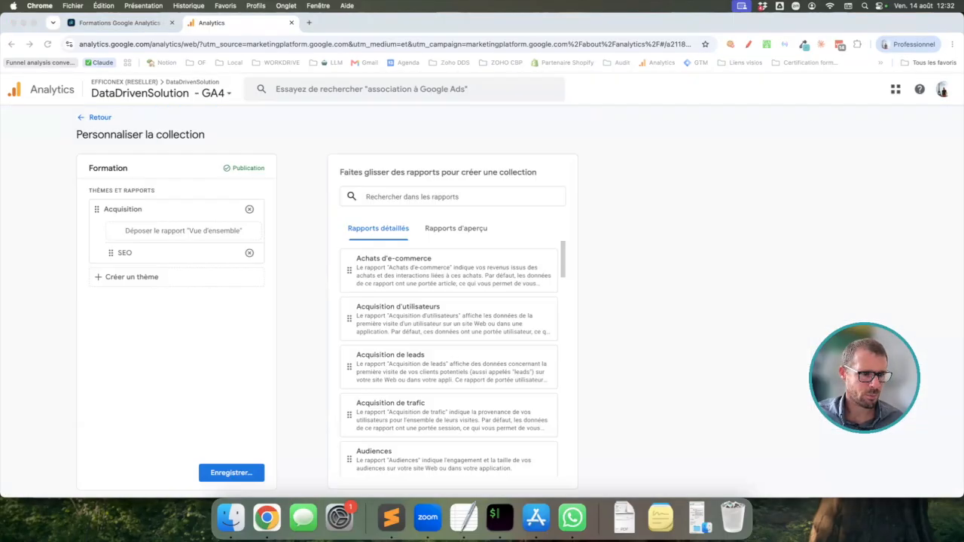
click(416, 198)
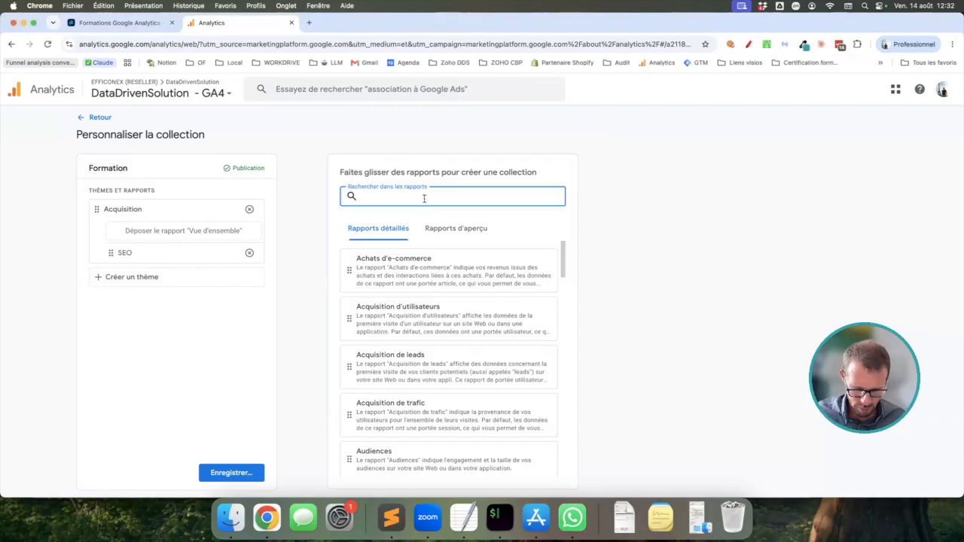
text(trafi)
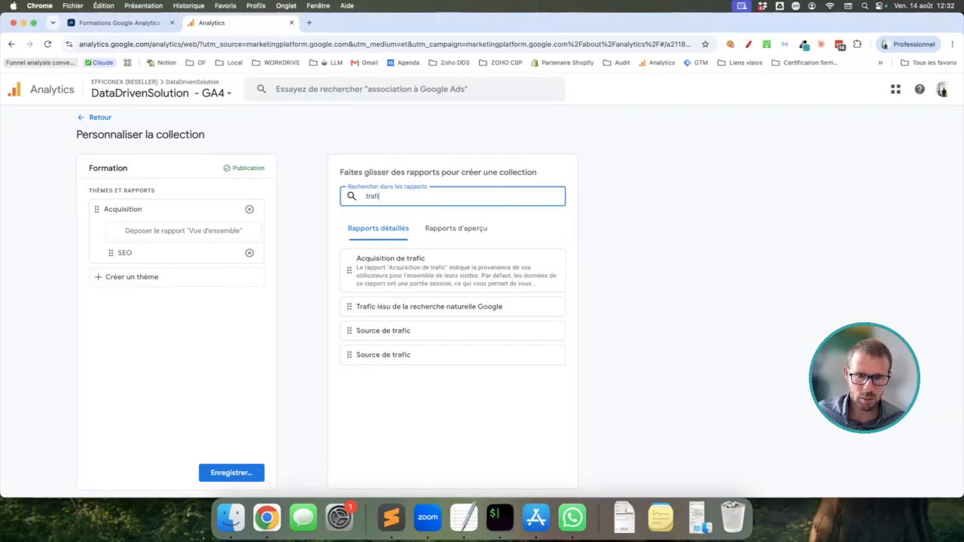
click(401, 386)
drag(400, 358, 167, 254)
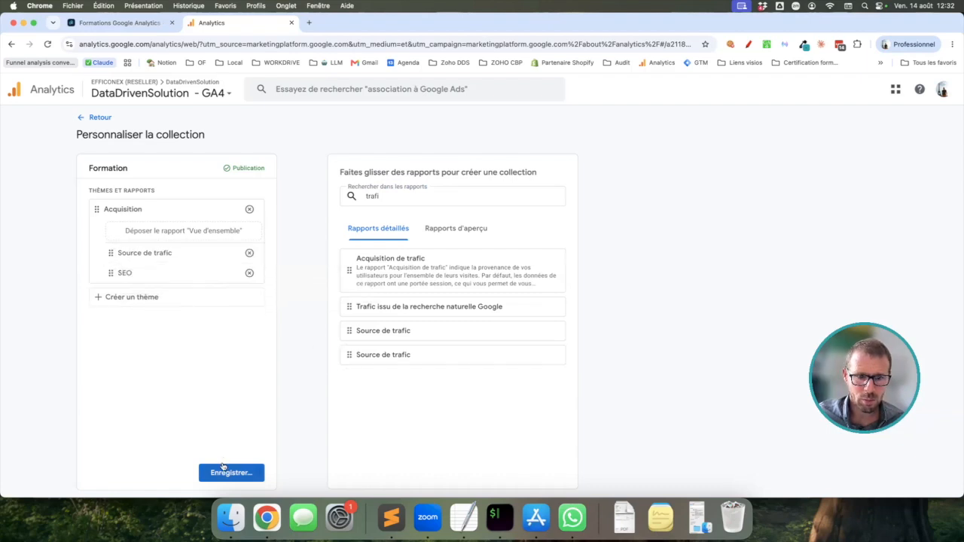
Save the changes to the current Formation collection.
click(225, 472)
click(158, 455)
click(208, 479)
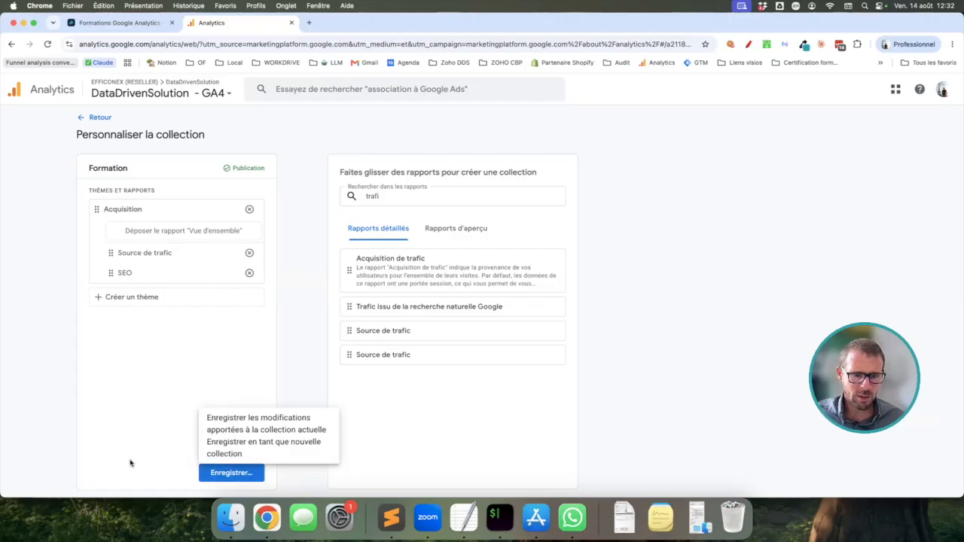
click(262, 427)
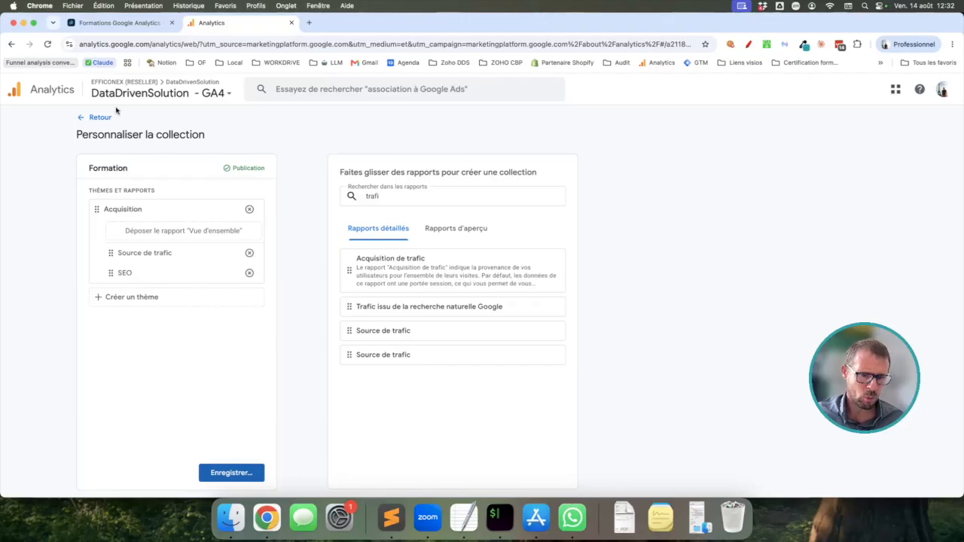
Return to the library and open the Source de trafic report from the Acquisition topic of the Formation collection.
click(81, 118)
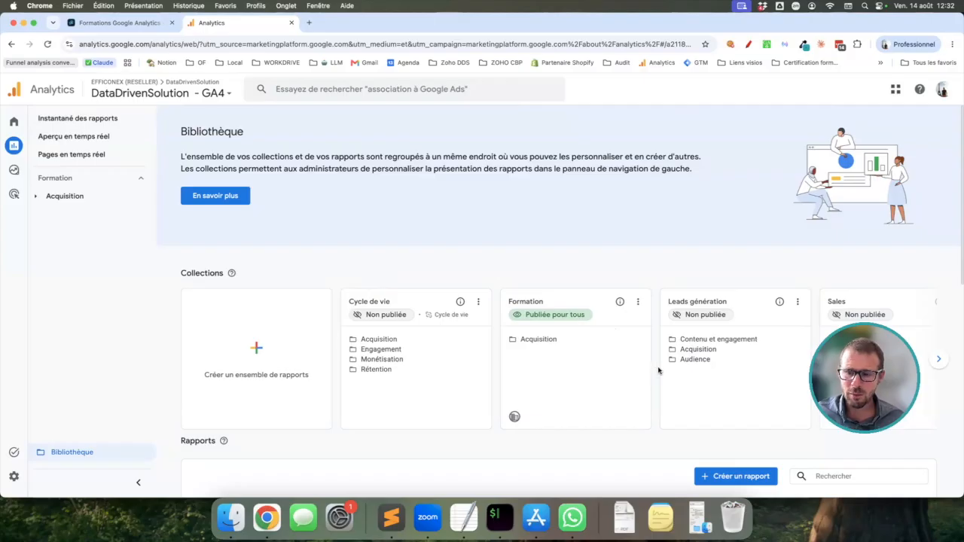
click(36, 198)
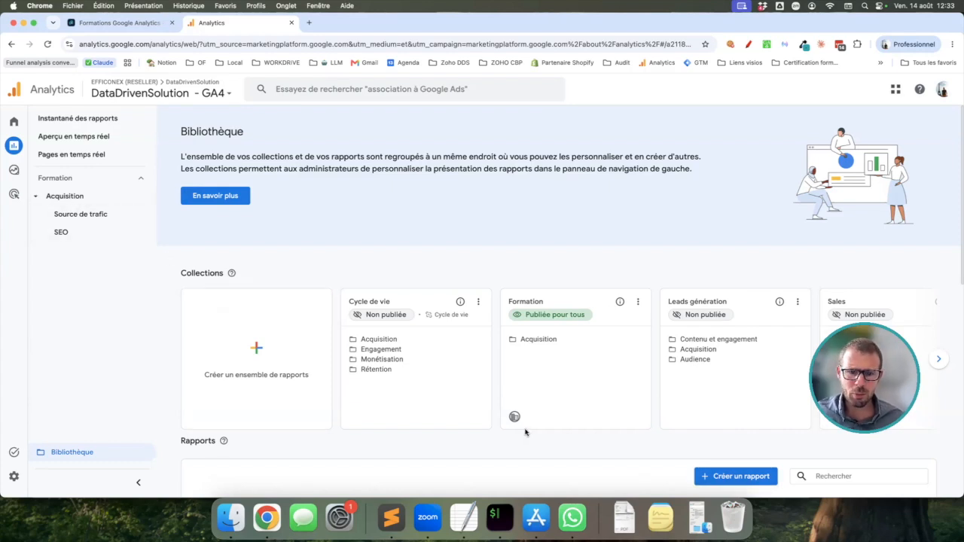
click(84, 217)
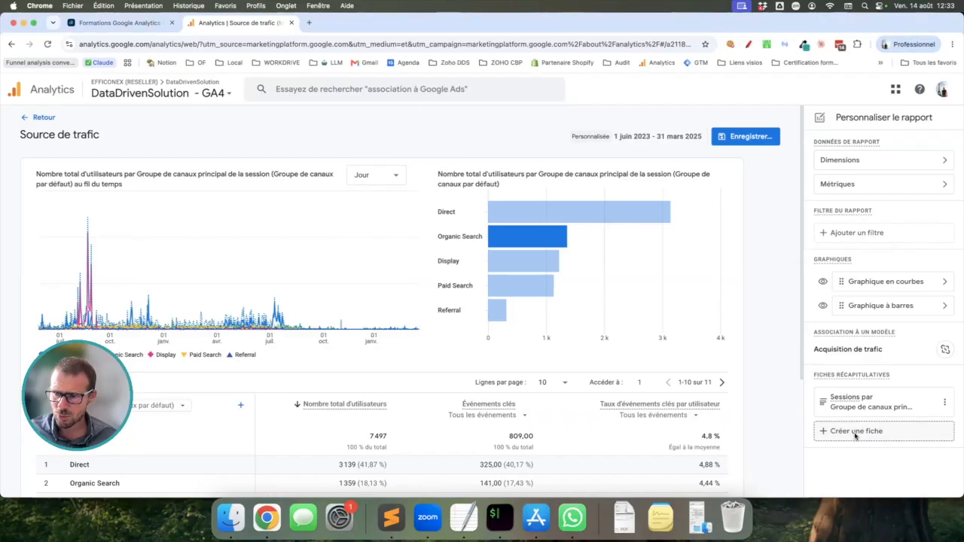
Create a summary card in the Source de trafic report with the dimension Campagne de la session and the metric Événements clés.
click(854, 435)
click(298, 150)
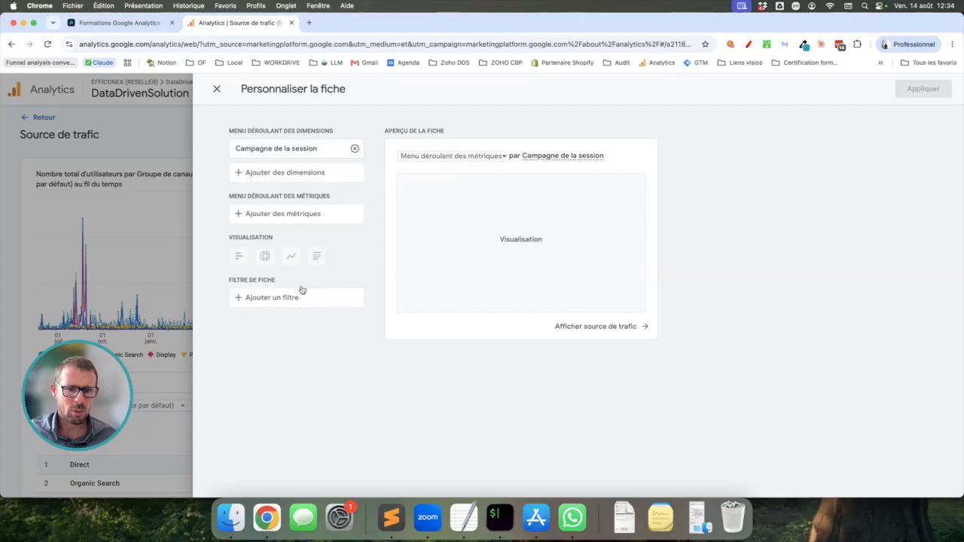
click(303, 175)
click(312, 359)
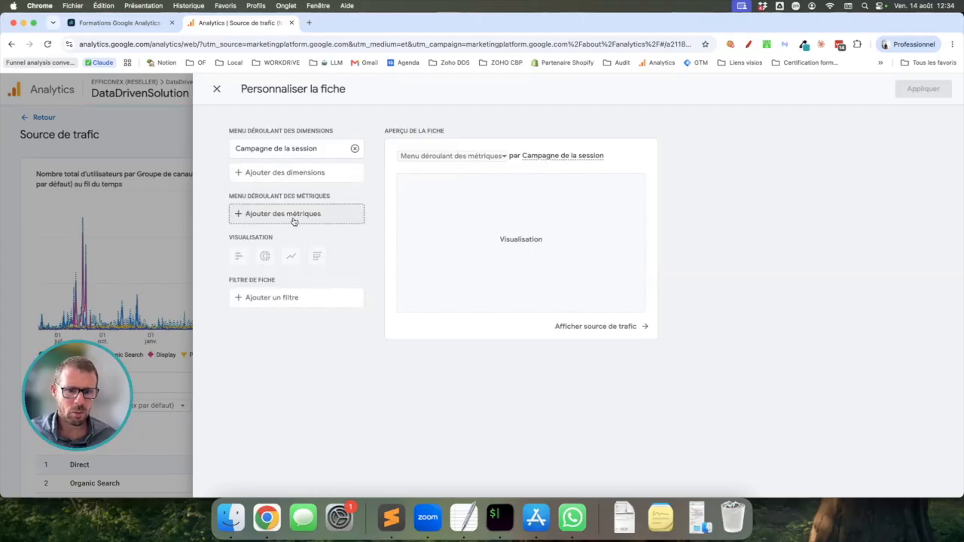
click(294, 215)
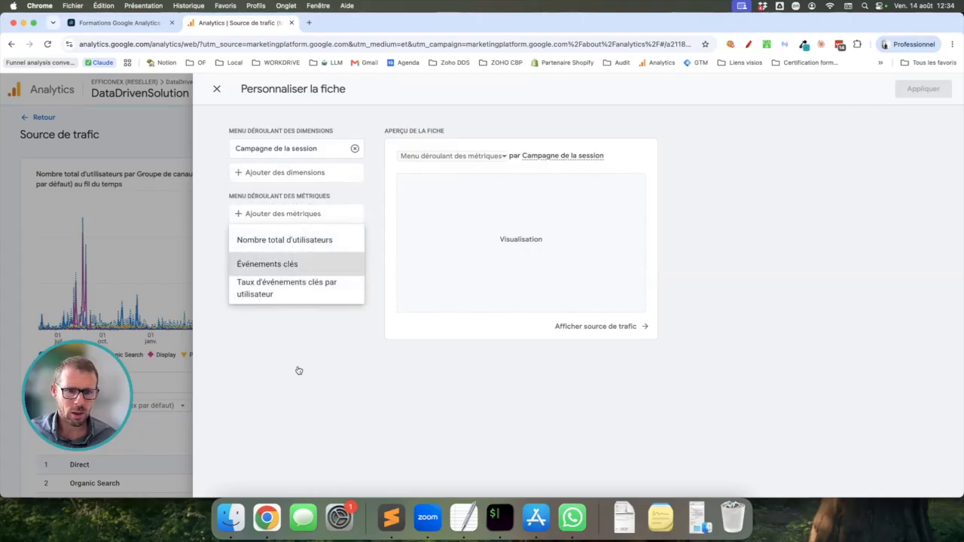
key(Return)
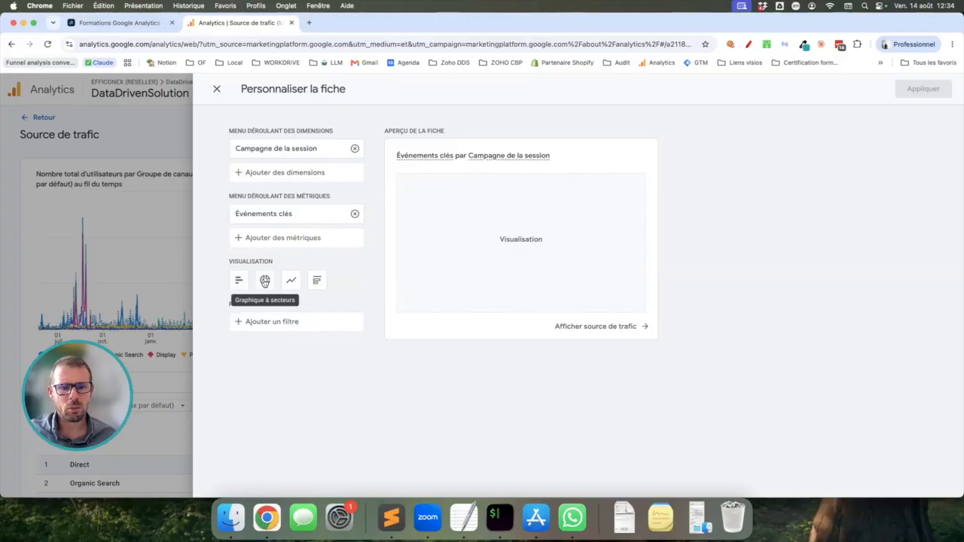
Set the card's visualization to a pie chart and choose to apply the current report filter to it.
click(264, 281)
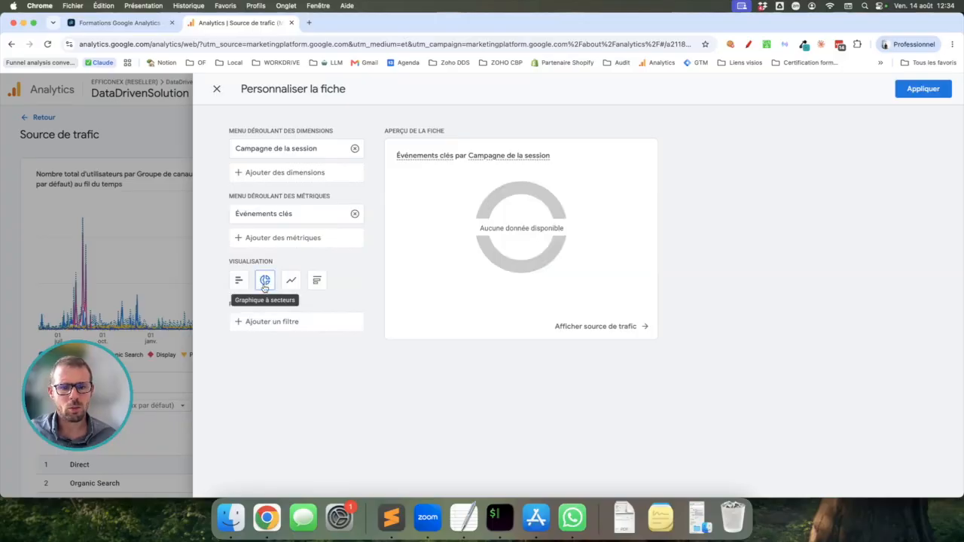
click(265, 322)
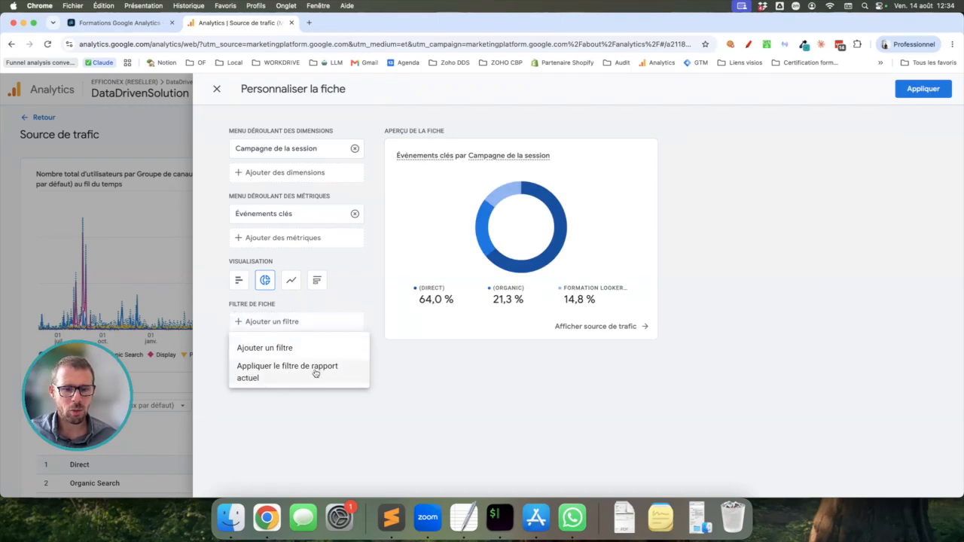
click(315, 373)
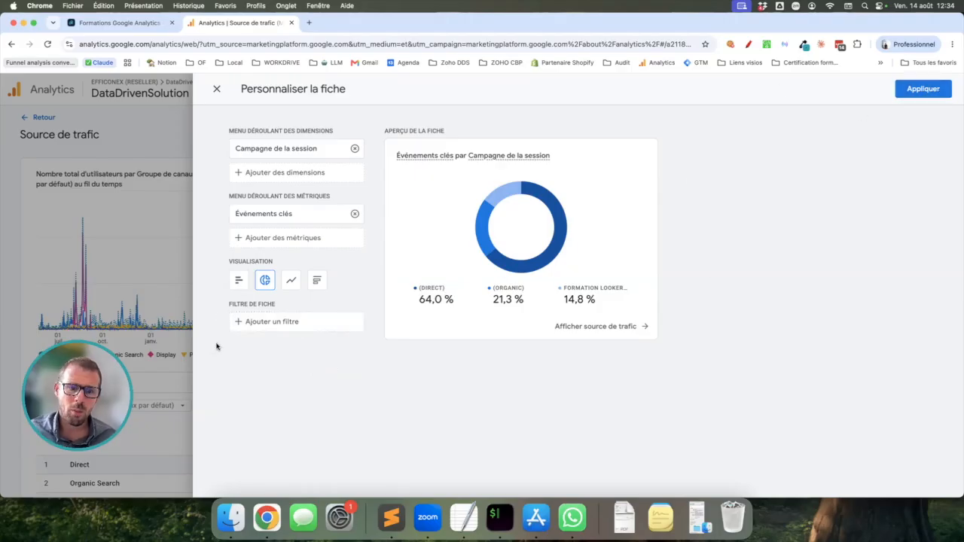
Apply the Événements clés par Campagne de la session card and save the Source de trafic report.
click(925, 90)
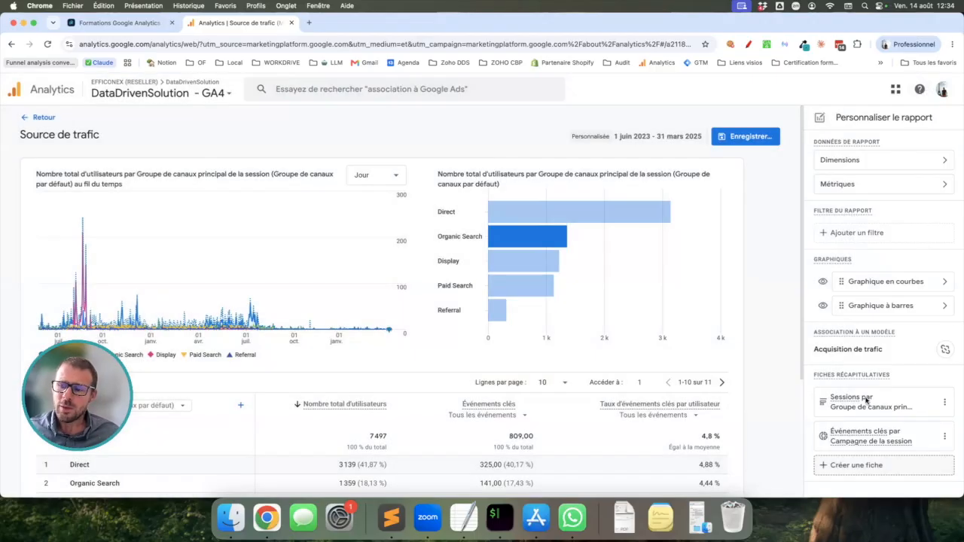
click(735, 136)
click(723, 155)
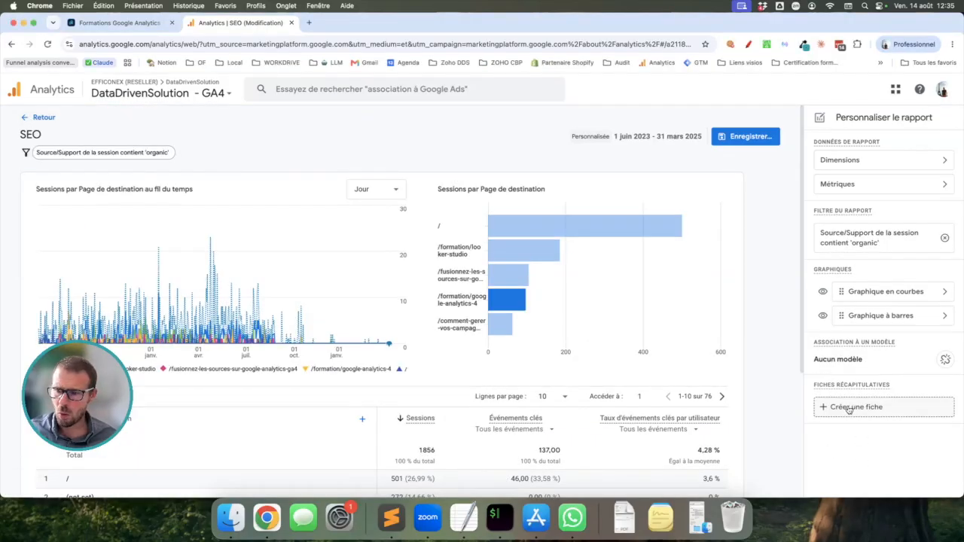
click(848, 408)
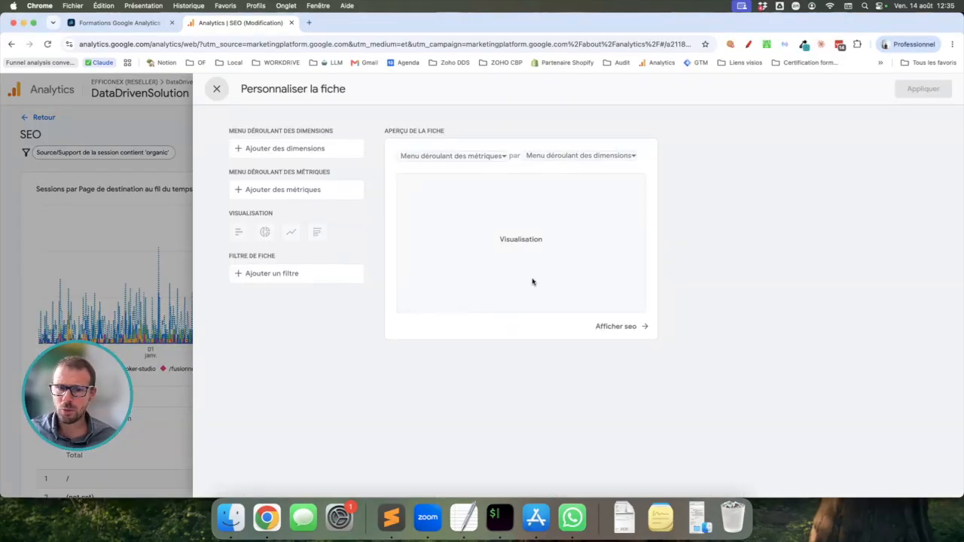
click(287, 151)
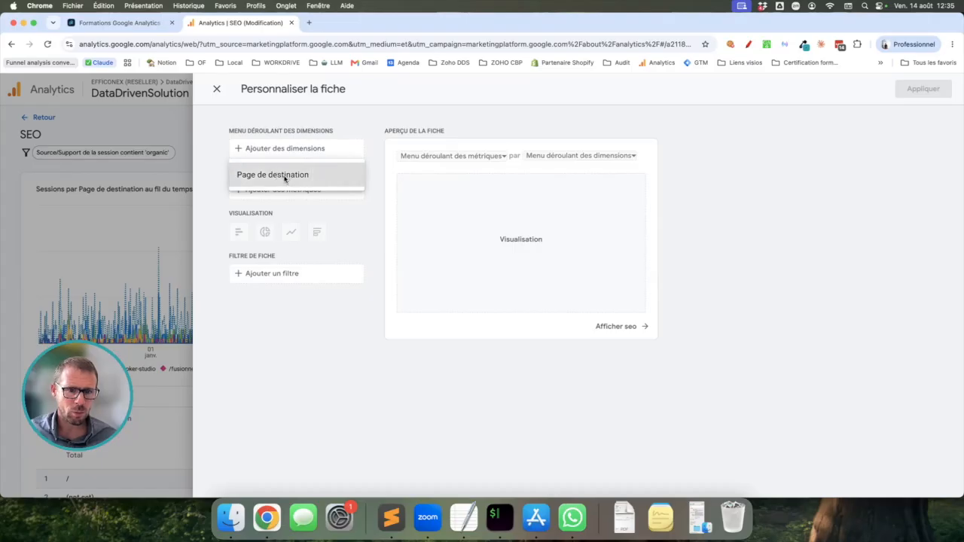
click(285, 176)
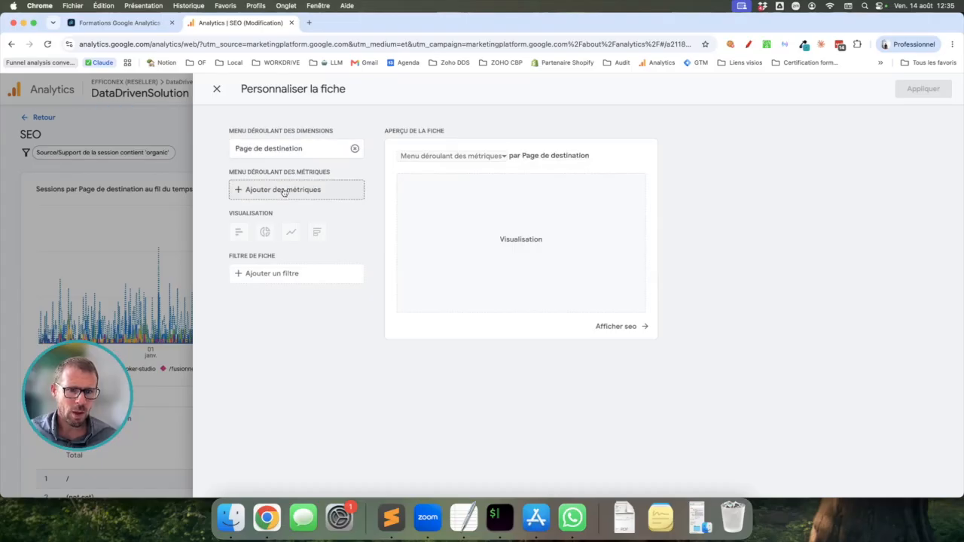
click(283, 191)
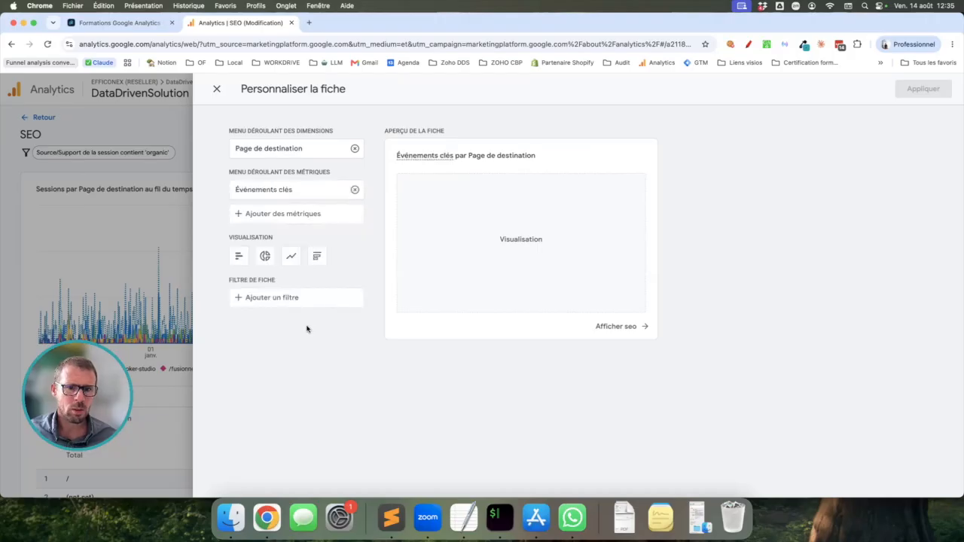
click(274, 298)
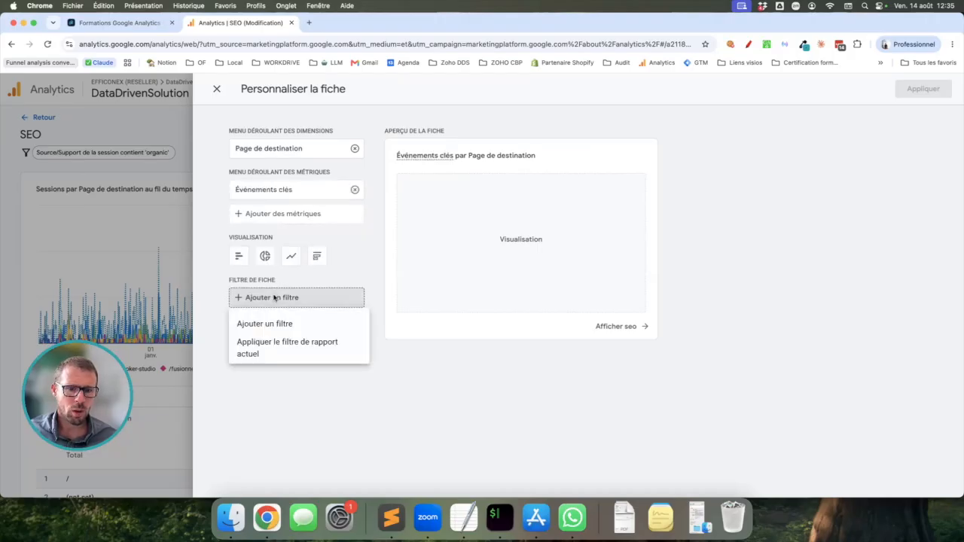
click(280, 345)
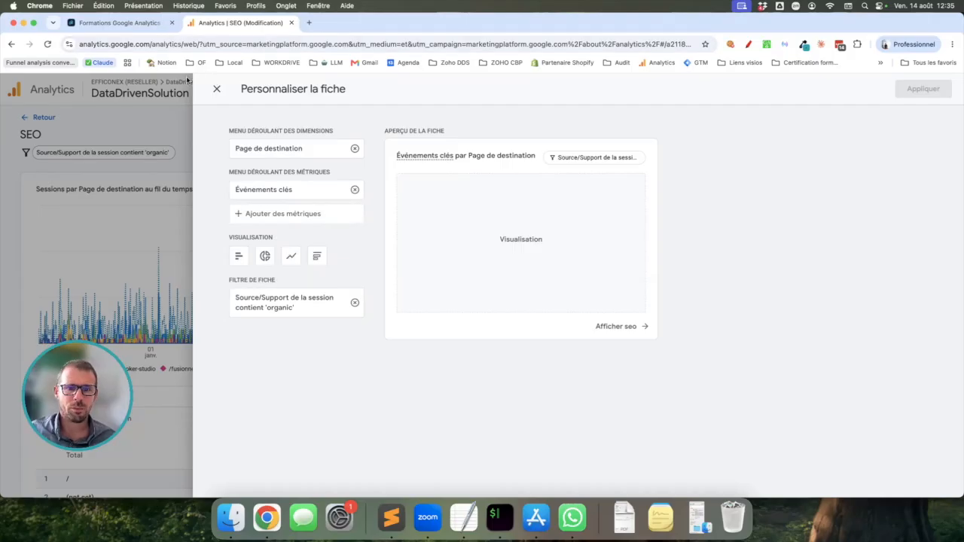
click(216, 90)
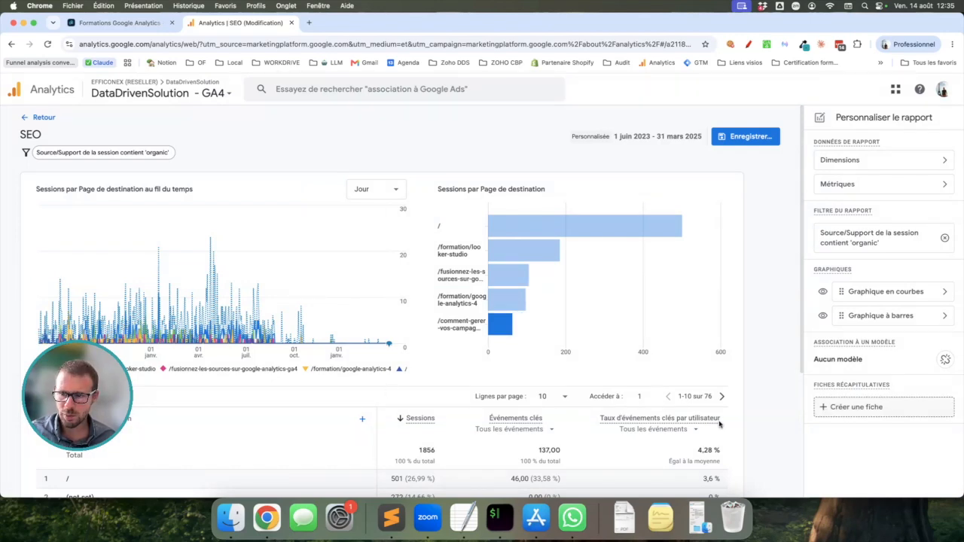
Add a pie chart summary card of Événements clés par Page de destination with the current report filter, and save the SEO report.
click(856, 407)
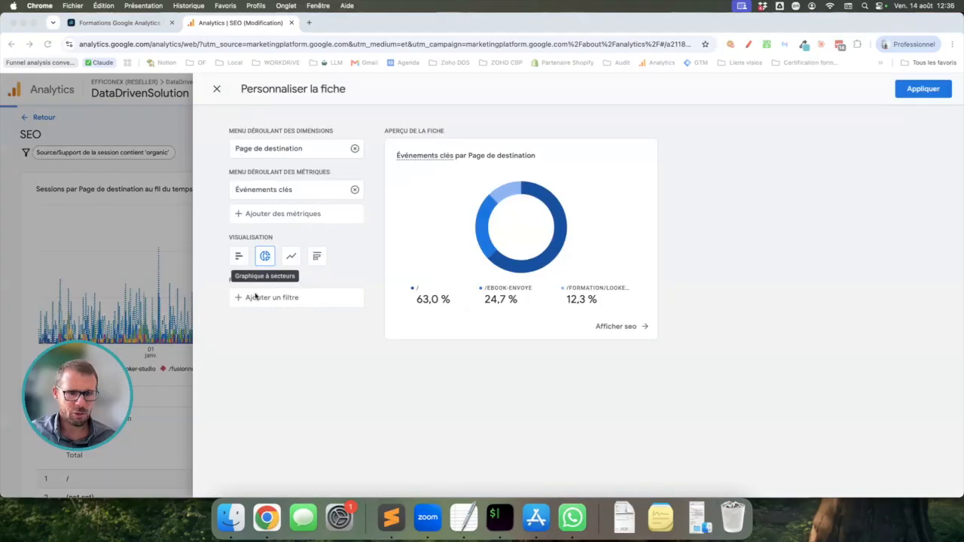
click(276, 301)
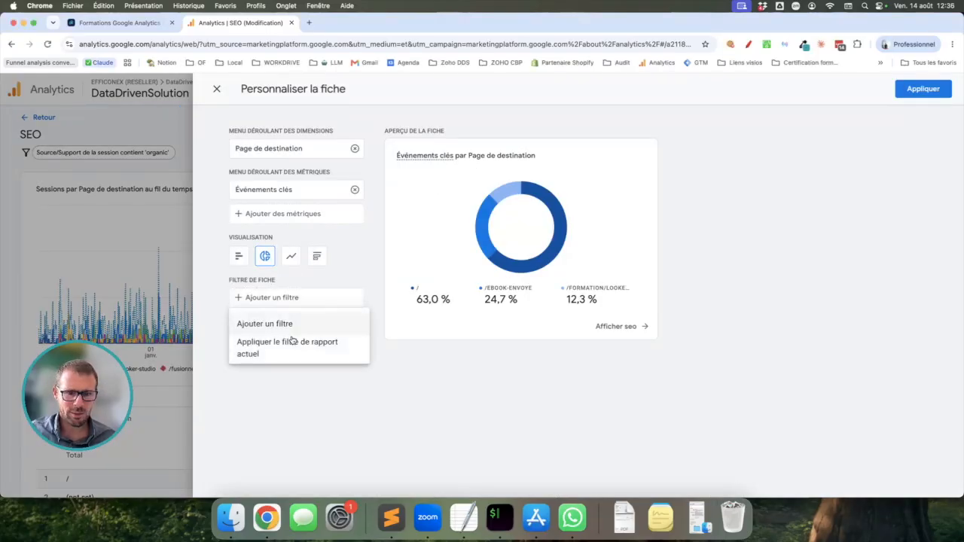
click(918, 89)
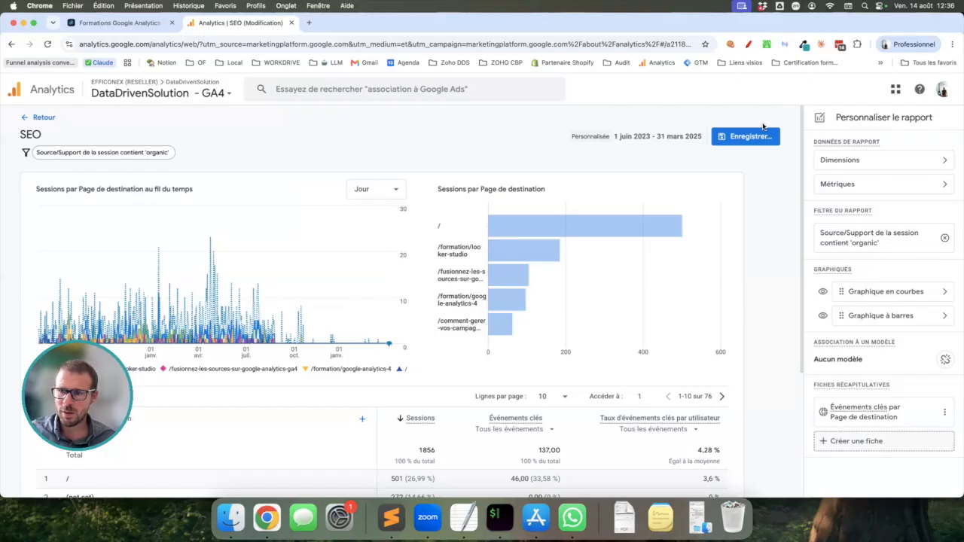
click(745, 136)
click(744, 162)
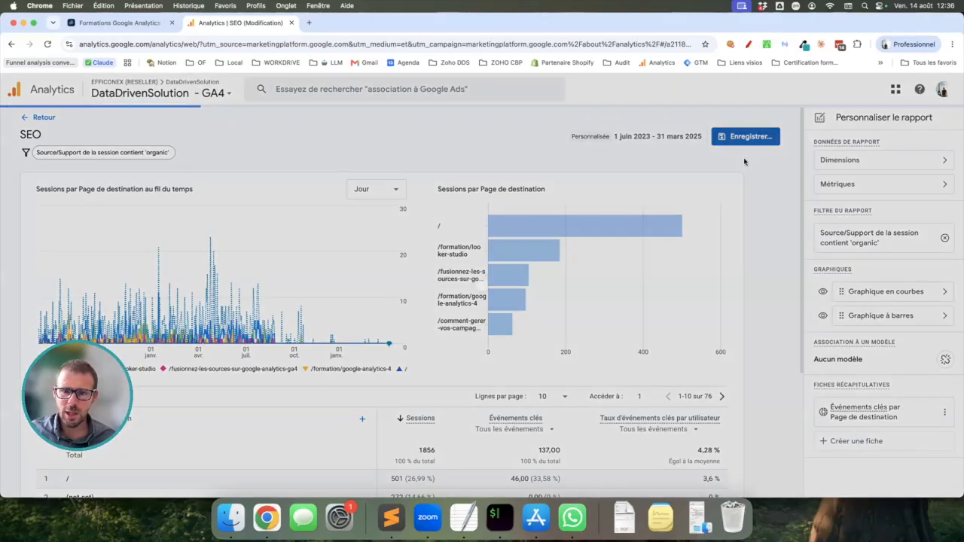
click(573, 345)
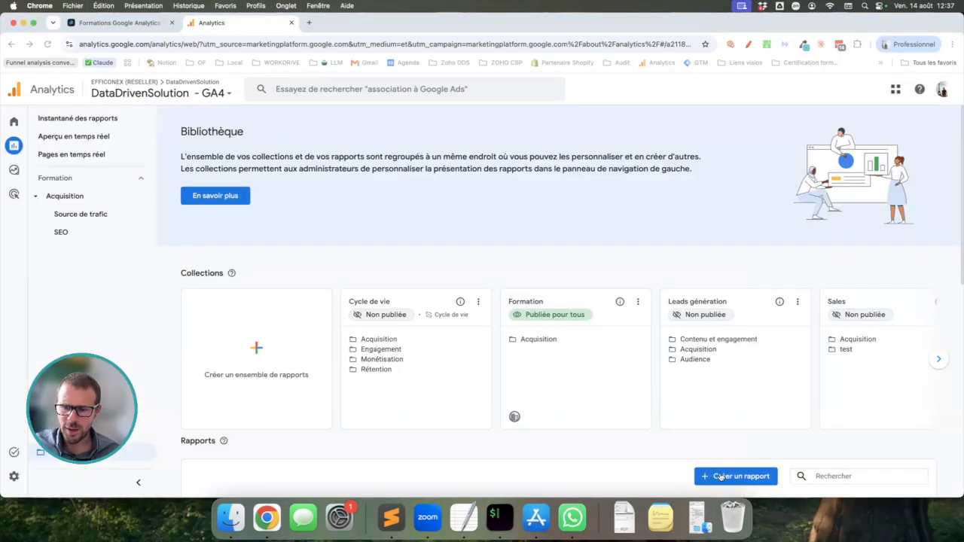
Create a new overview report from the library and add the SEO report's Événements clés par Page de destination card.
click(719, 476)
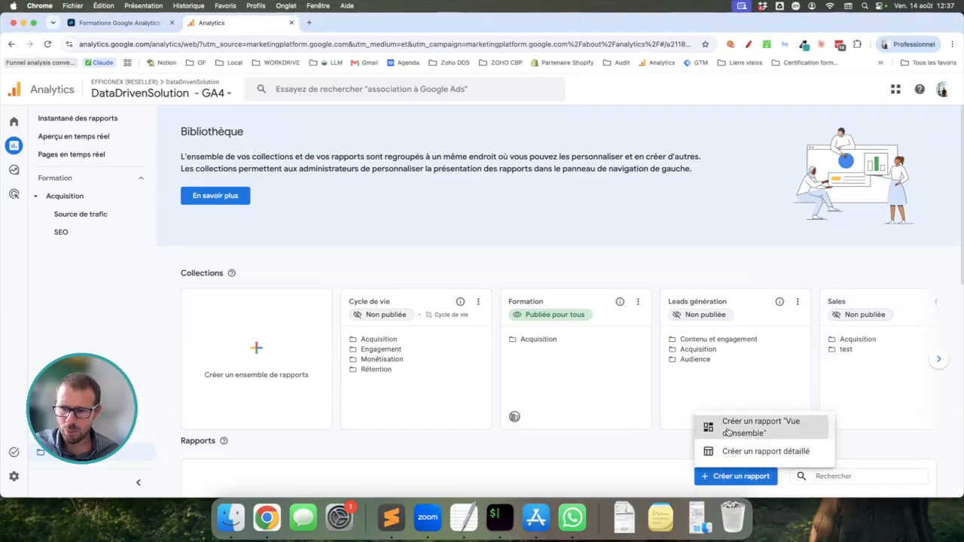
click(727, 429)
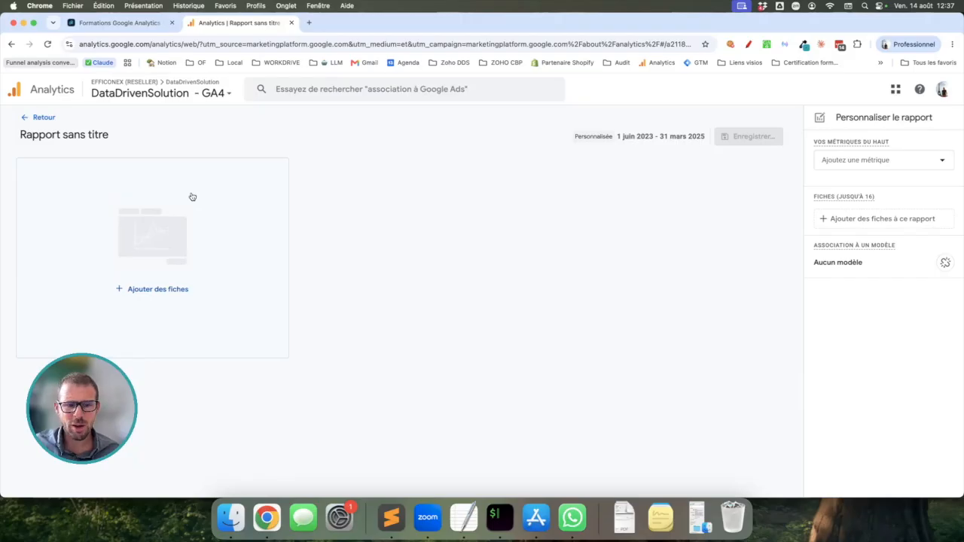
click(159, 291)
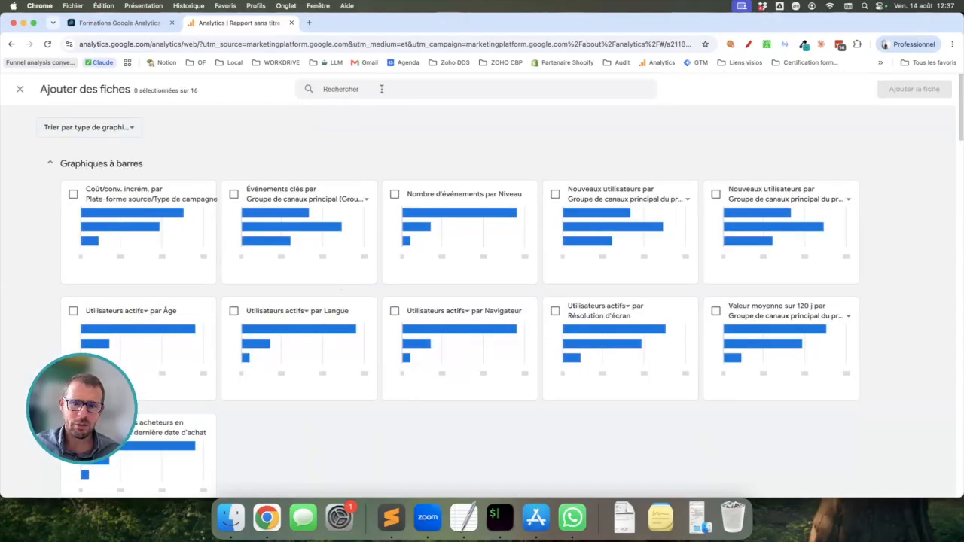
text(seo)
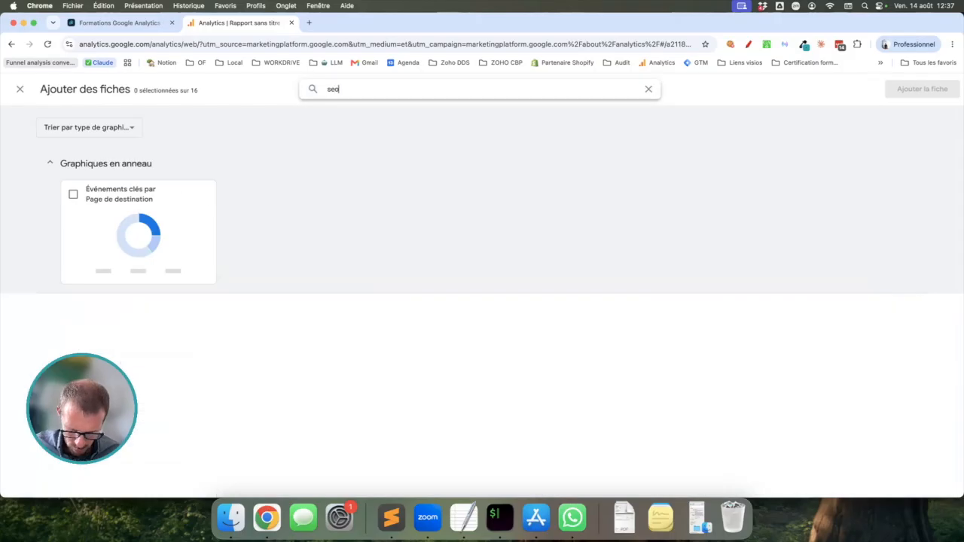
click(73, 194)
click(934, 91)
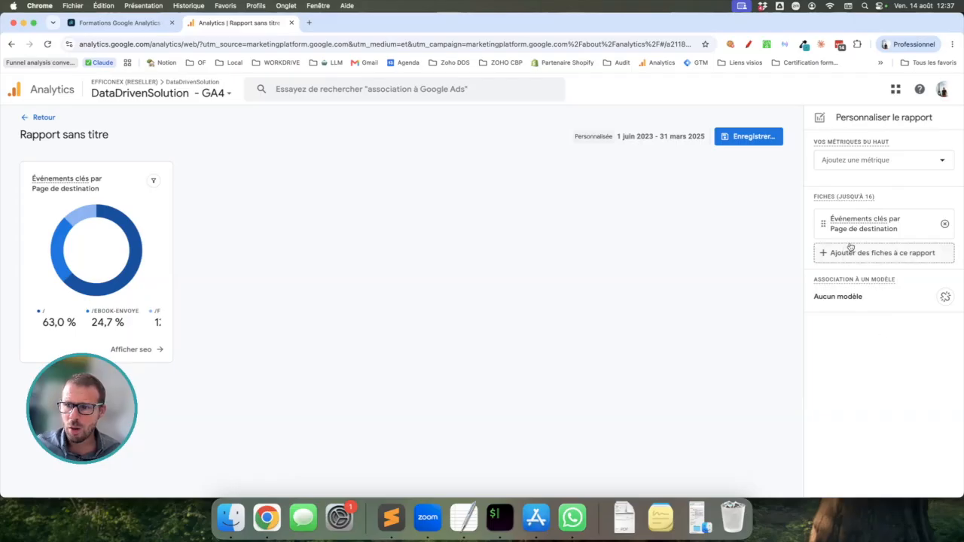
Search the cards for trafic and add the bar chart card Nouveaux utilisateurs par Groupe de canaux principal to the overview report.
click(849, 256)
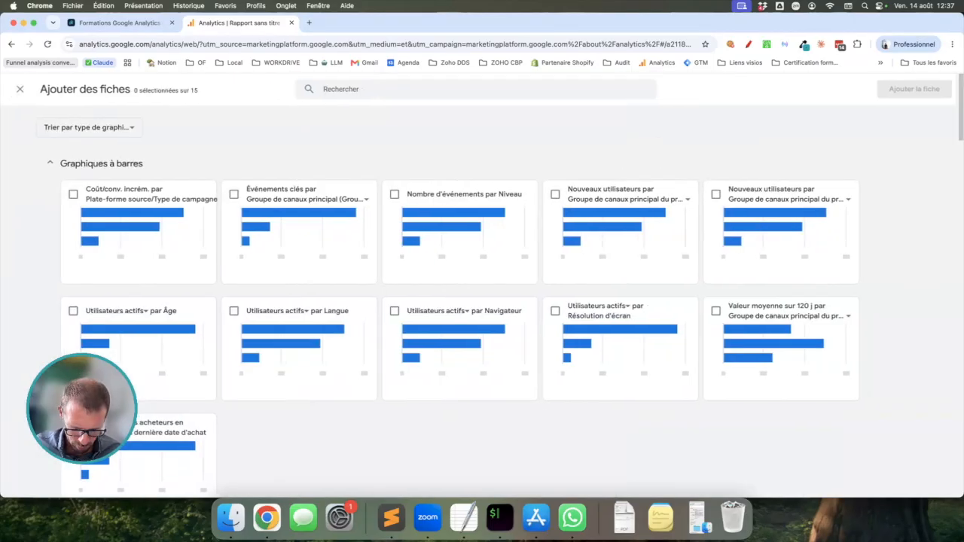
click(377, 89)
text(traifc)
key(BackSpace)
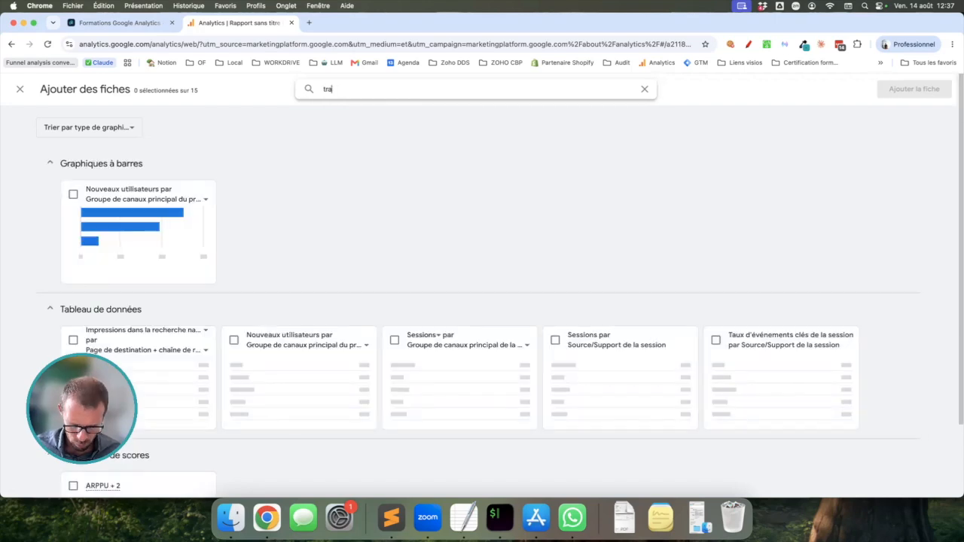
text(fic)
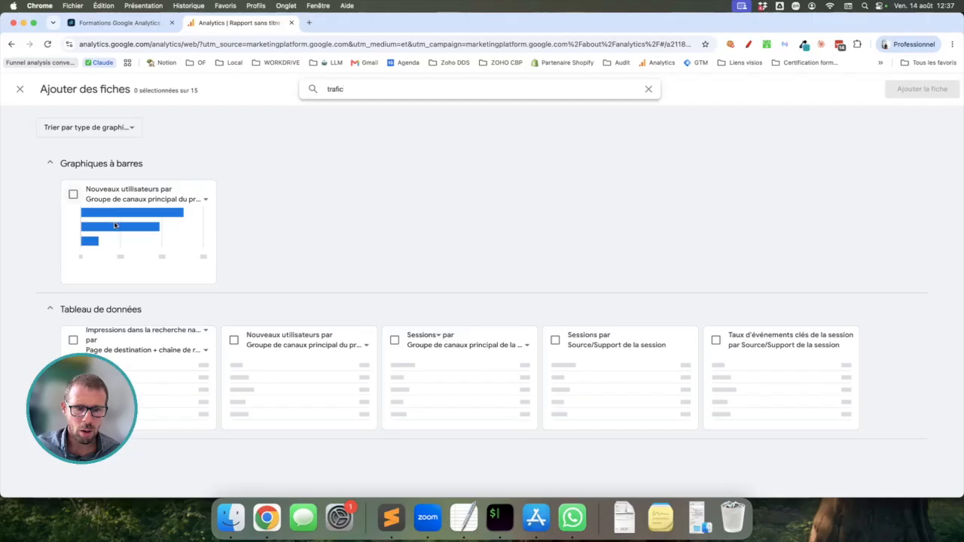
click(73, 194)
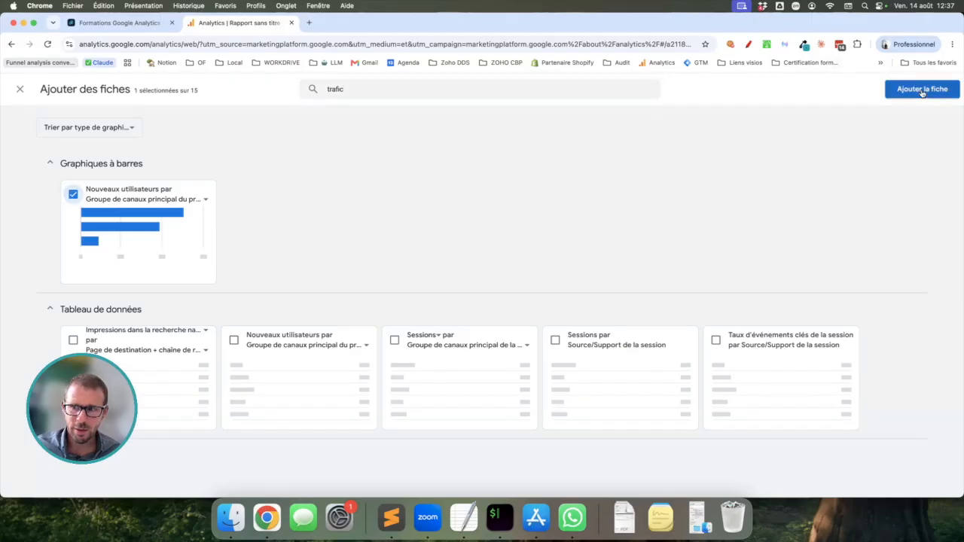
click(922, 90)
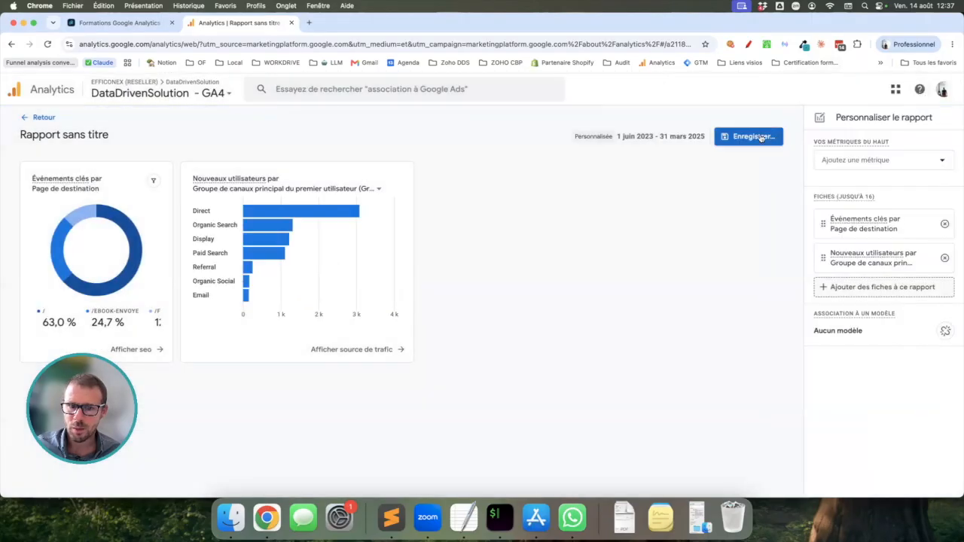
Save the overview report as a new report named Acquisition.
click(744, 137)
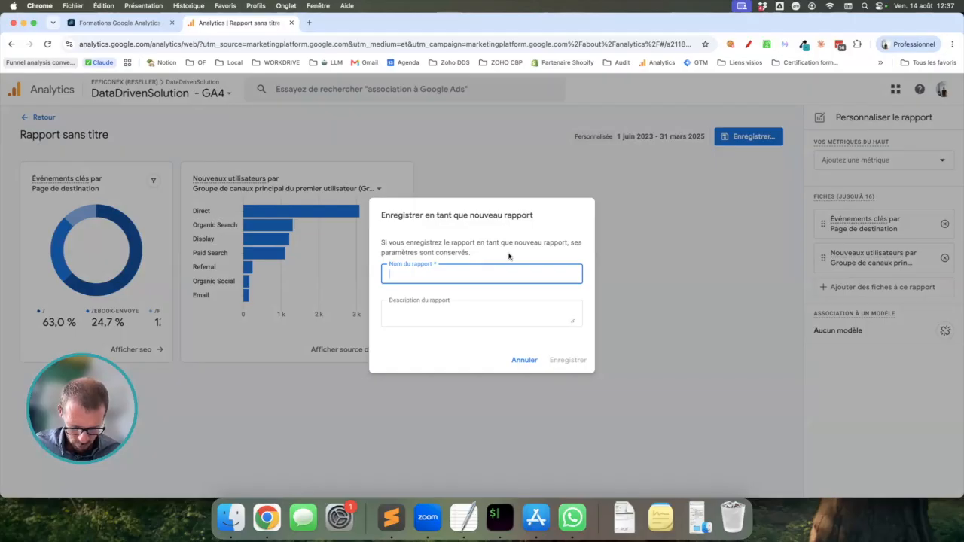
text(Acquisition)
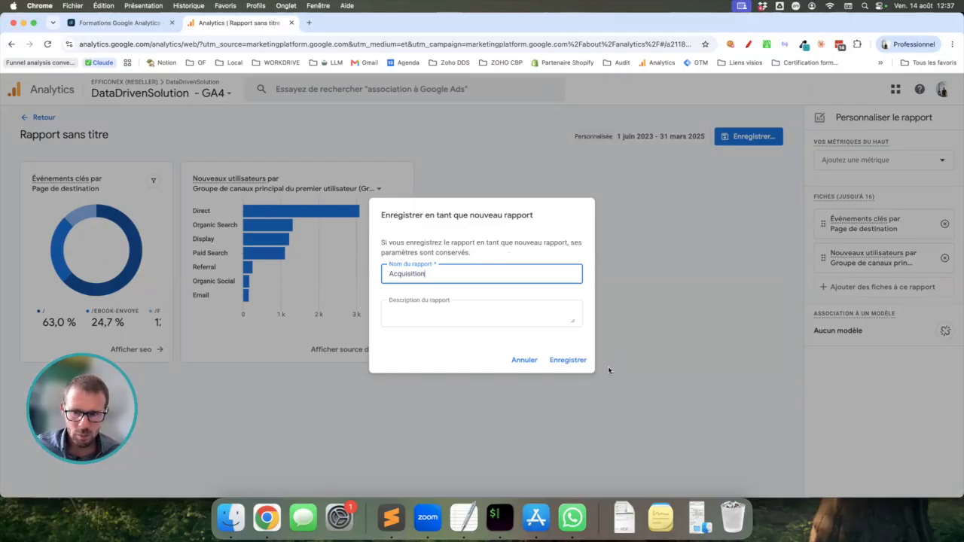
click(568, 360)
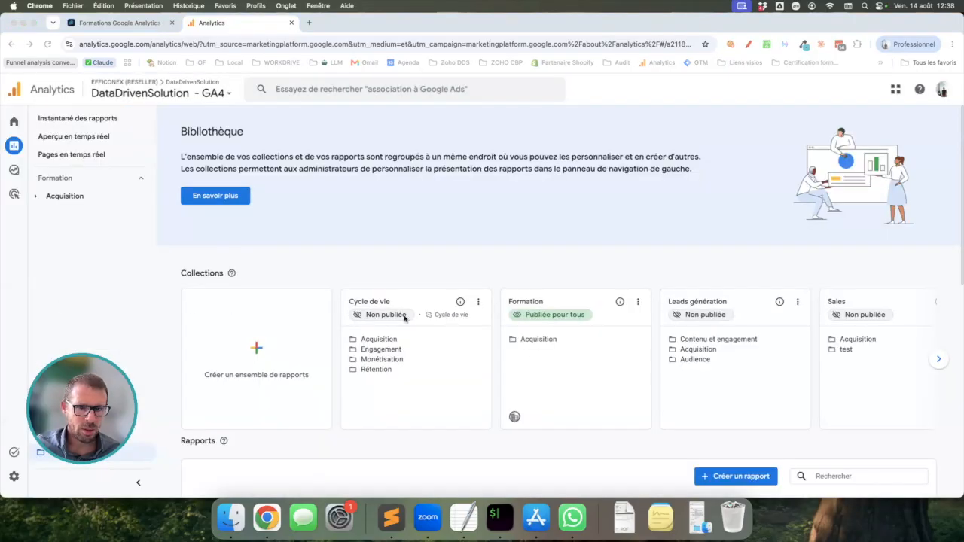
Open the Formation collection for editing and search its available overview reports for acq.
click(638, 302)
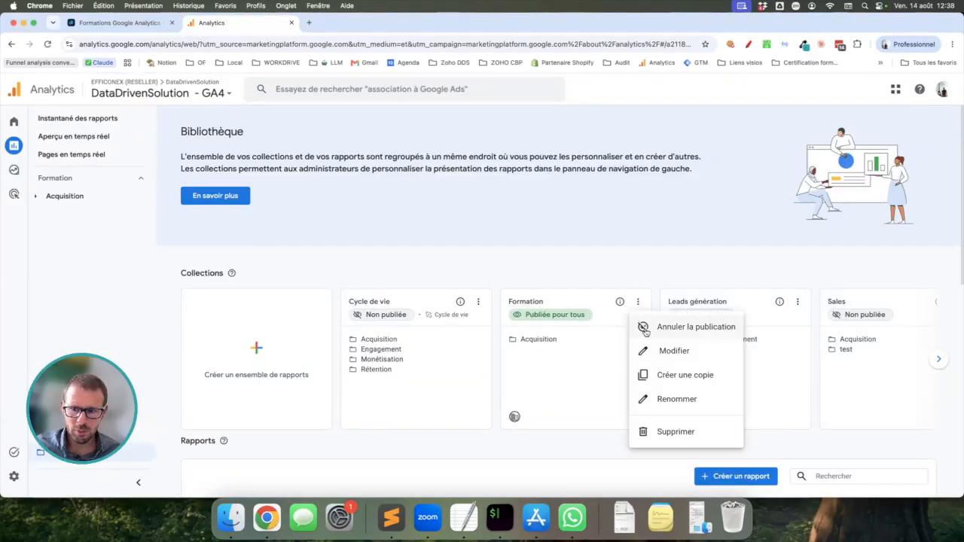
click(663, 351)
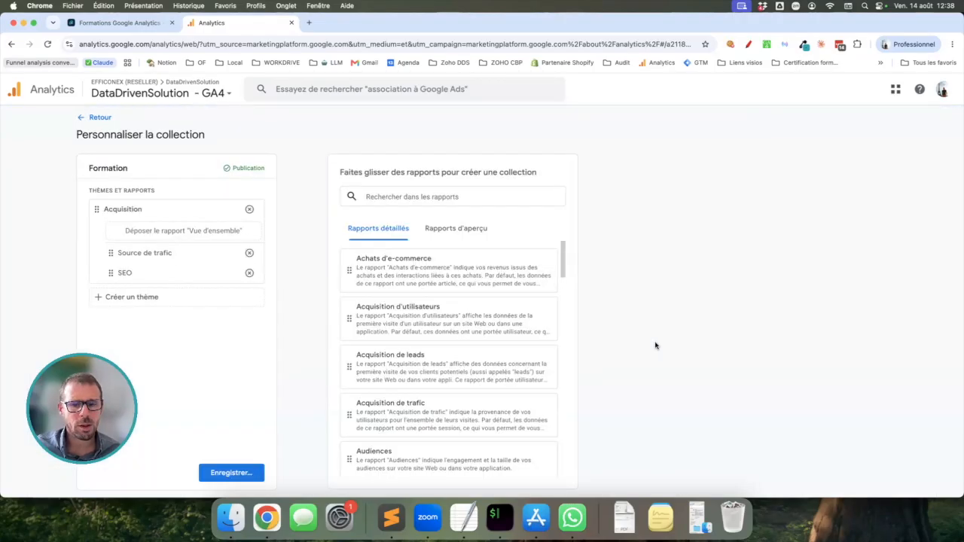
click(435, 228)
click(433, 196)
text(traf)
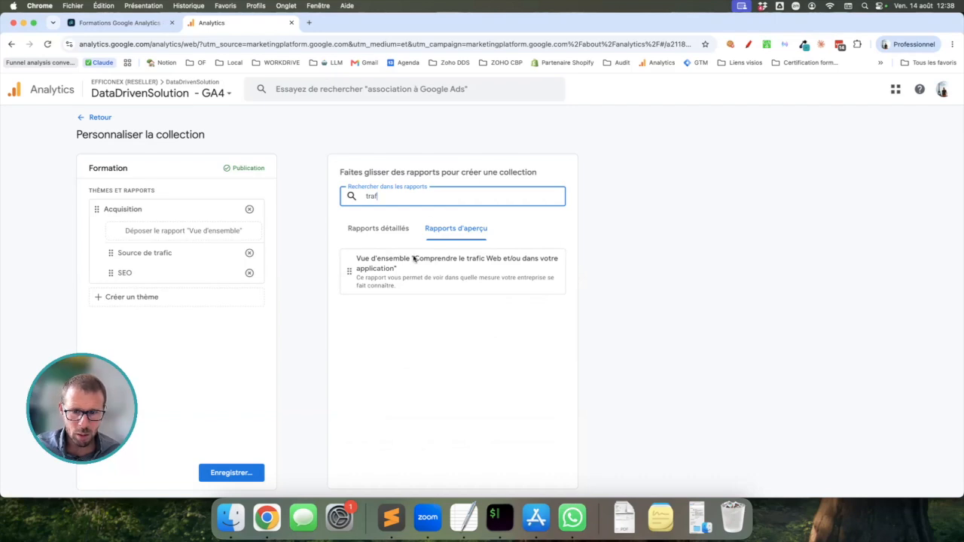
drag(390, 196, 344, 192)
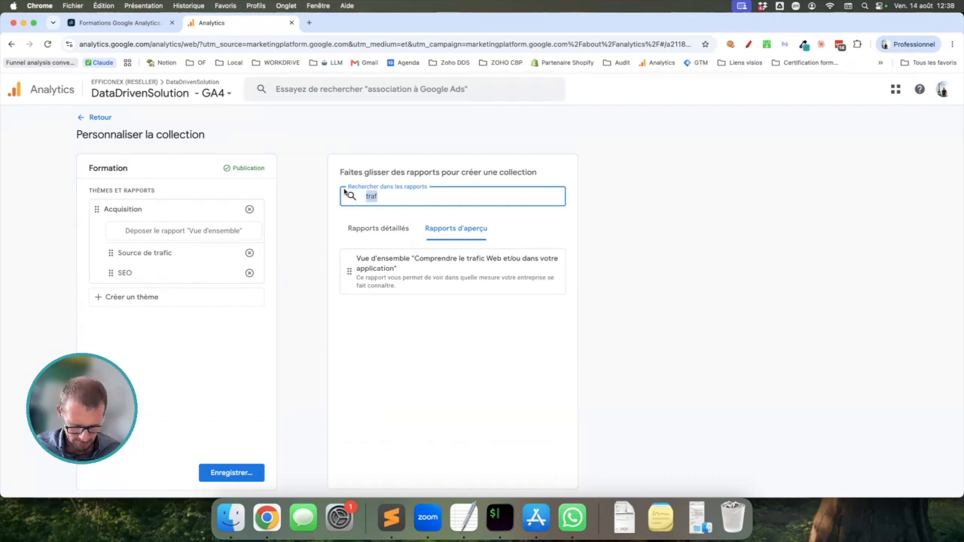
text(acq)
Place the Acquisition overview report in the Acquisition topic's overview slot and save the Formation collection.
click(296, 289)
drag(369, 258, 151, 239)
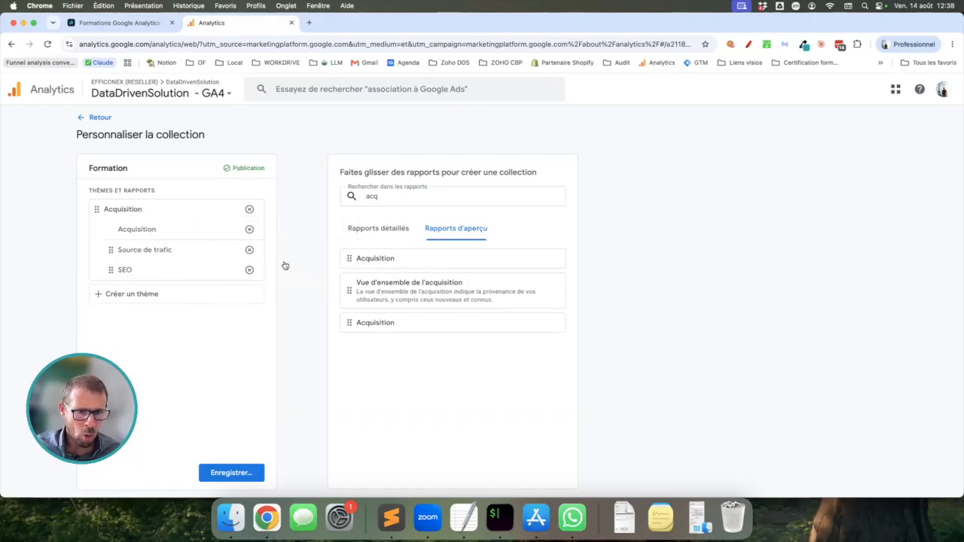
drag(405, 289, 219, 253)
drag(391, 324, 167, 228)
click(262, 479)
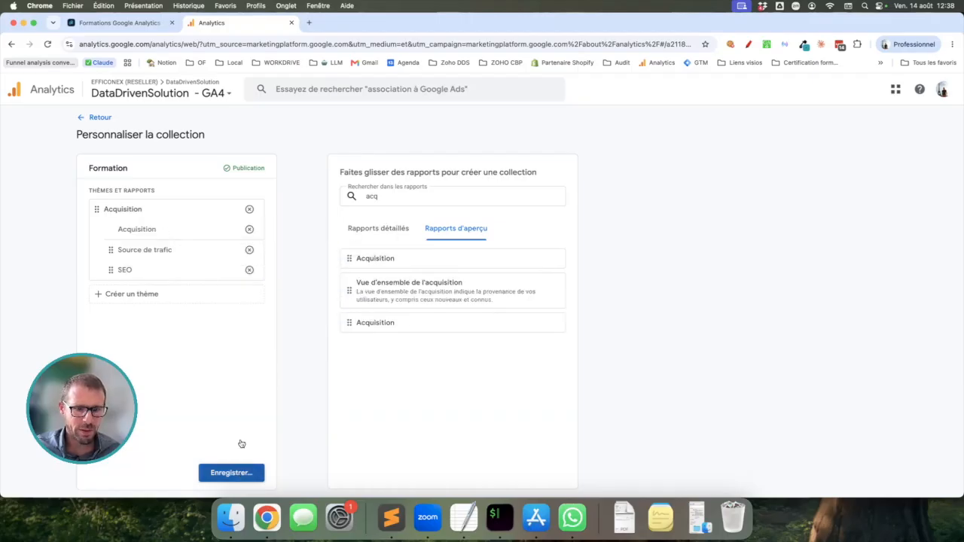
click(230, 420)
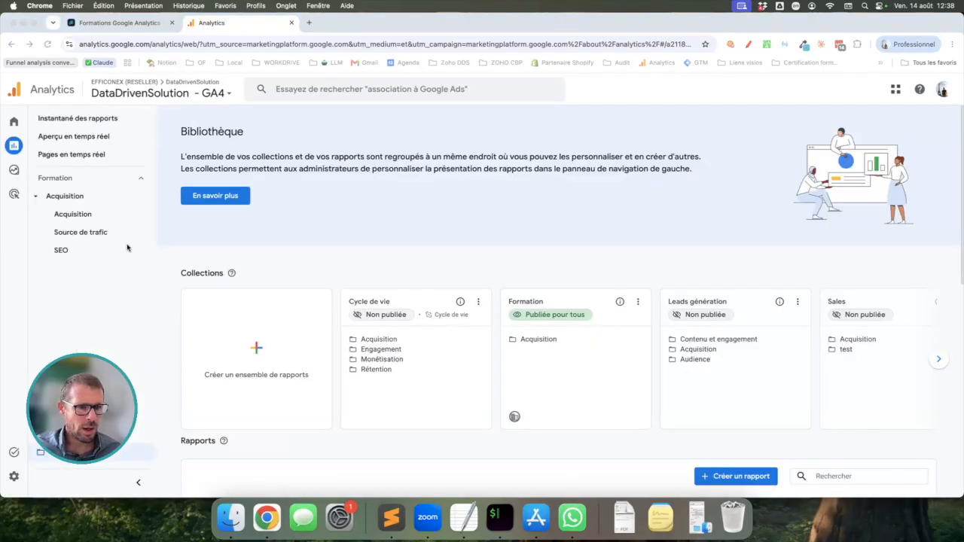
Open the Acquisition overview report from the Formation collection to examine its cards.
click(72, 215)
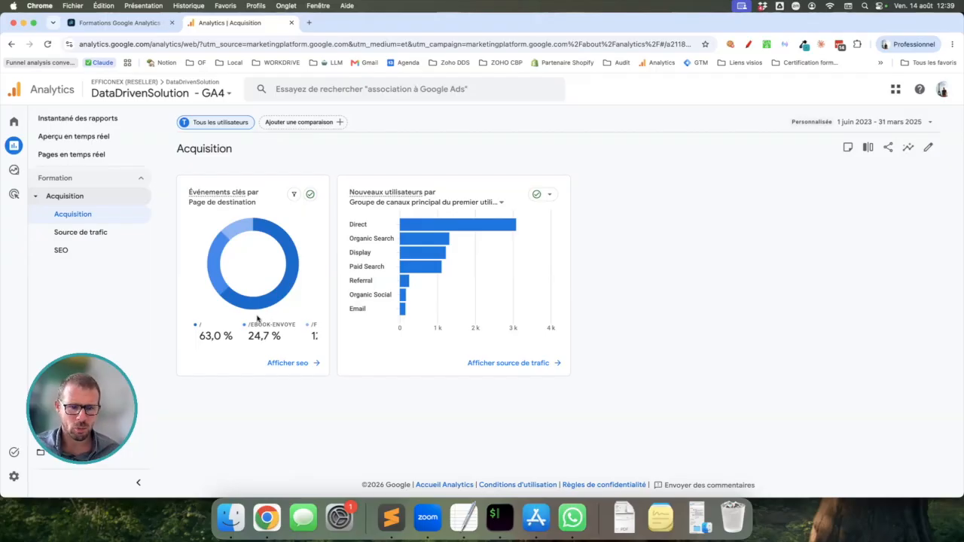
mouse_move(12, 285)
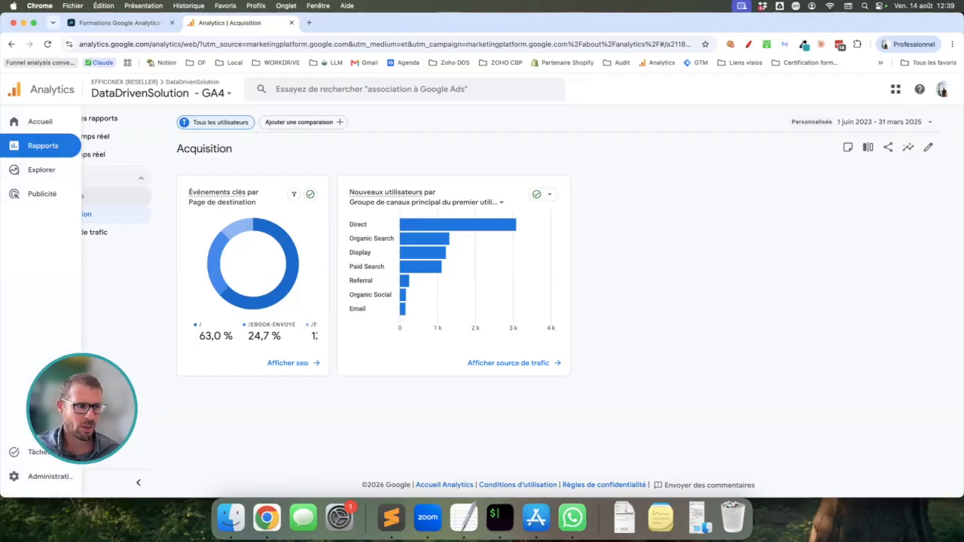